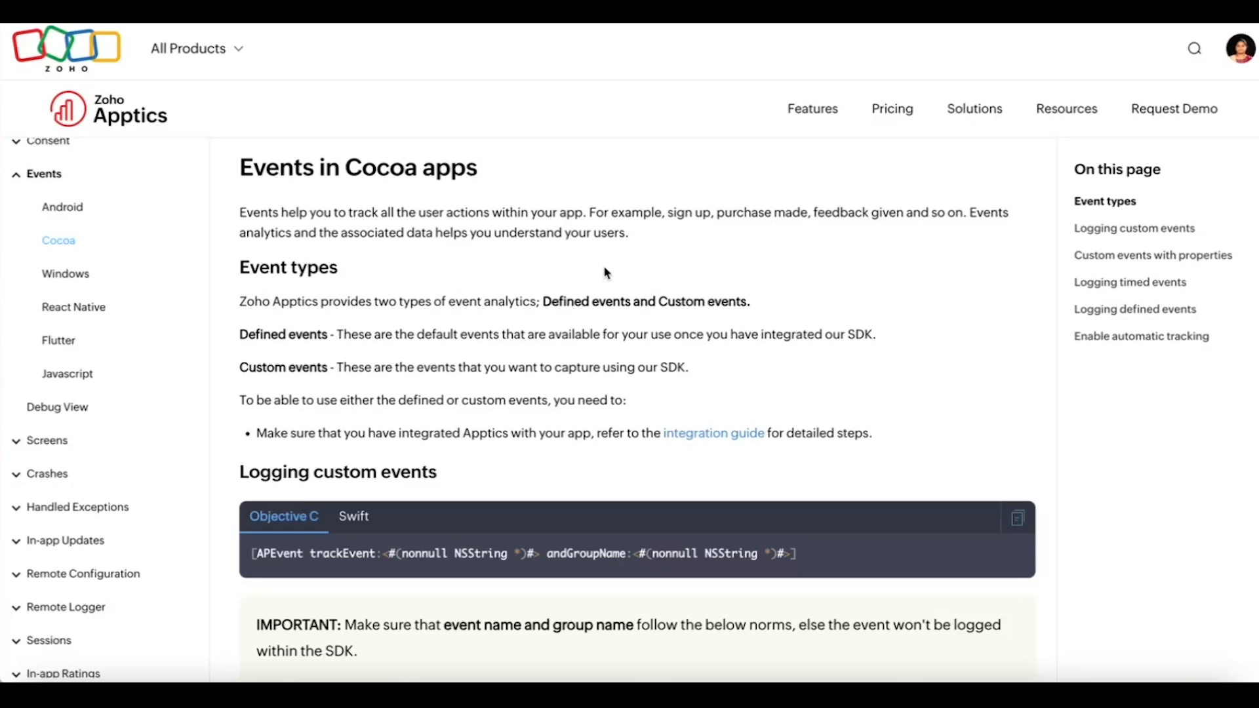
Step: Examine the Cocoa events documentation for event types, custom event naming rules, automatic tracking and the list of defined events
scroll(584, 360, down, 1)
scroll(584, 360, down, 20)
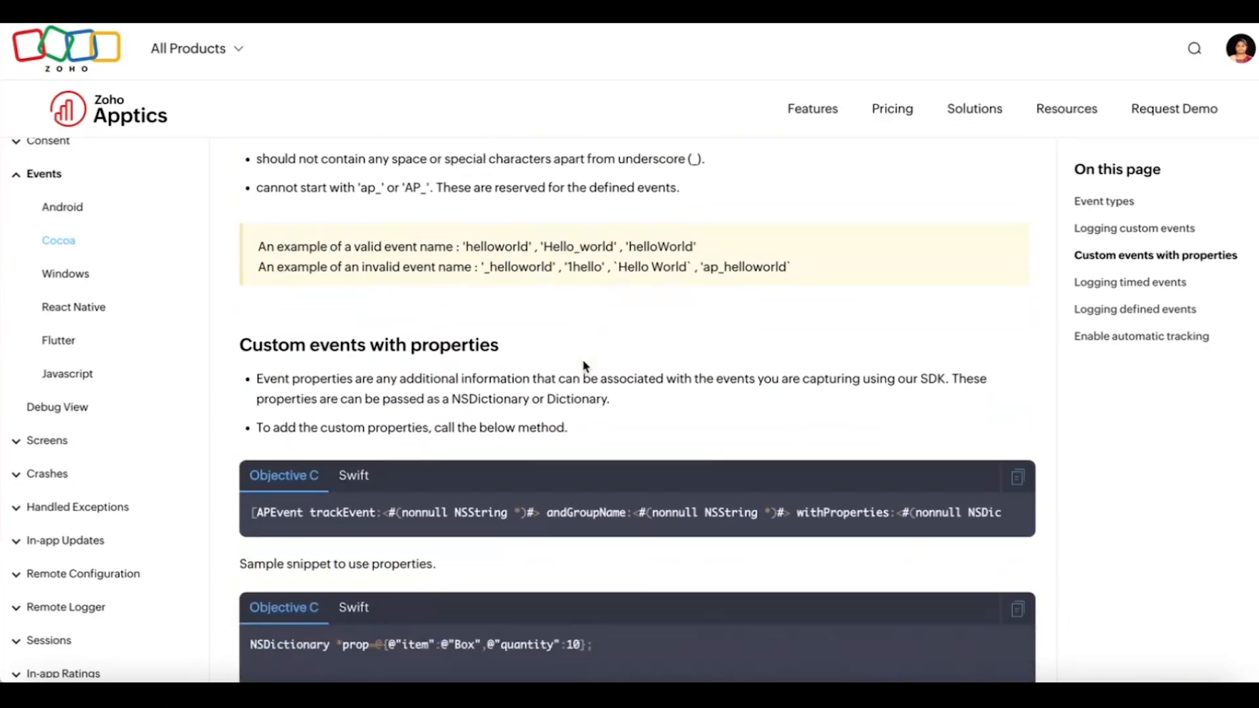
scroll(583, 361, down, 20)
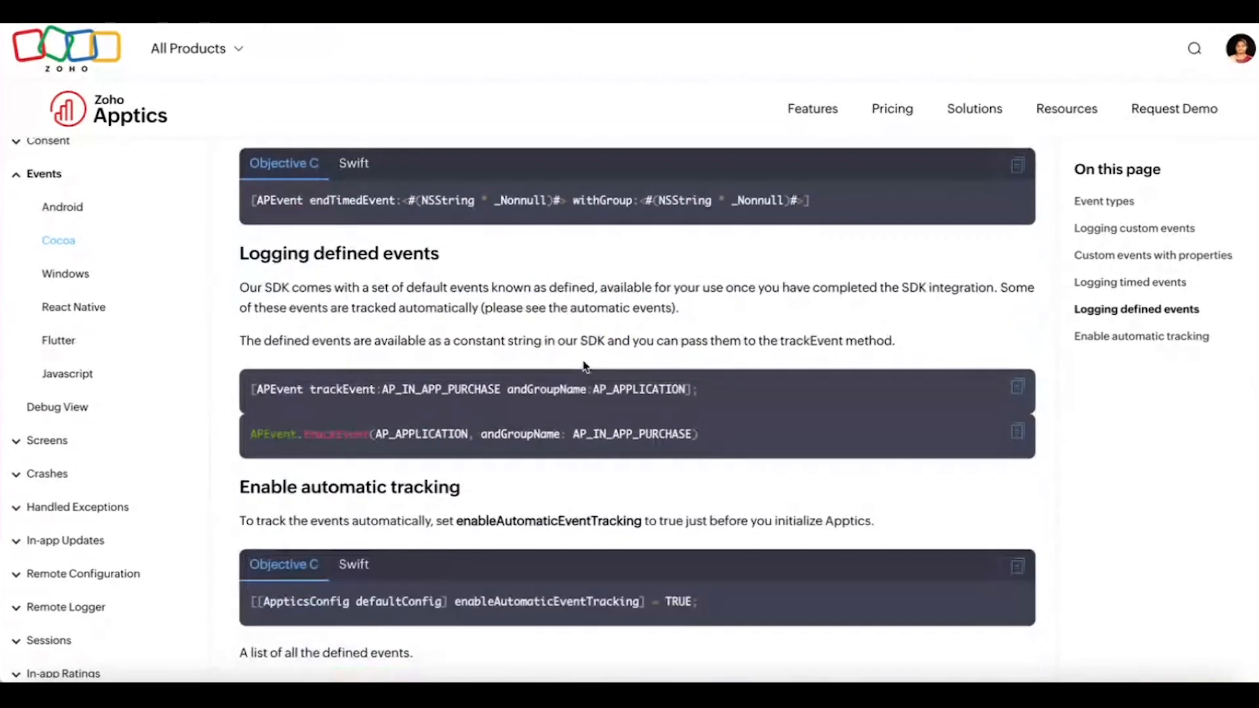
scroll(586, 365, down, 5)
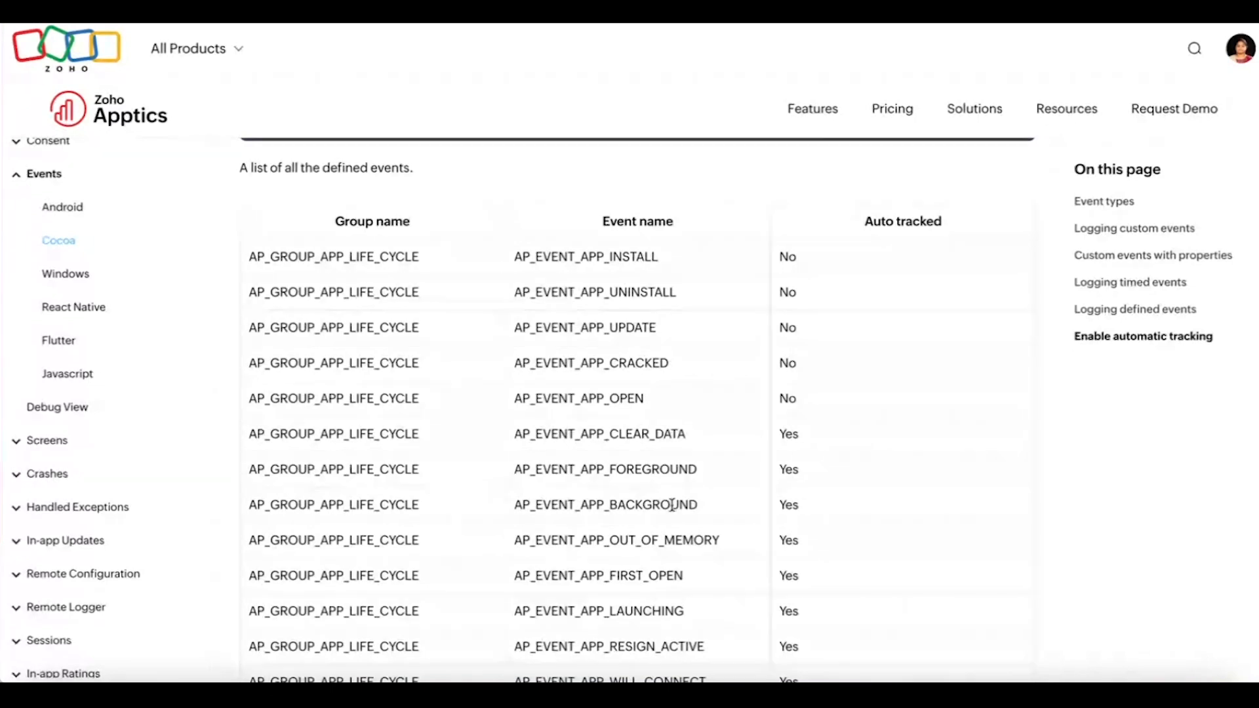
scroll(721, 256, up, 5)
scroll(724, 255, up, 10)
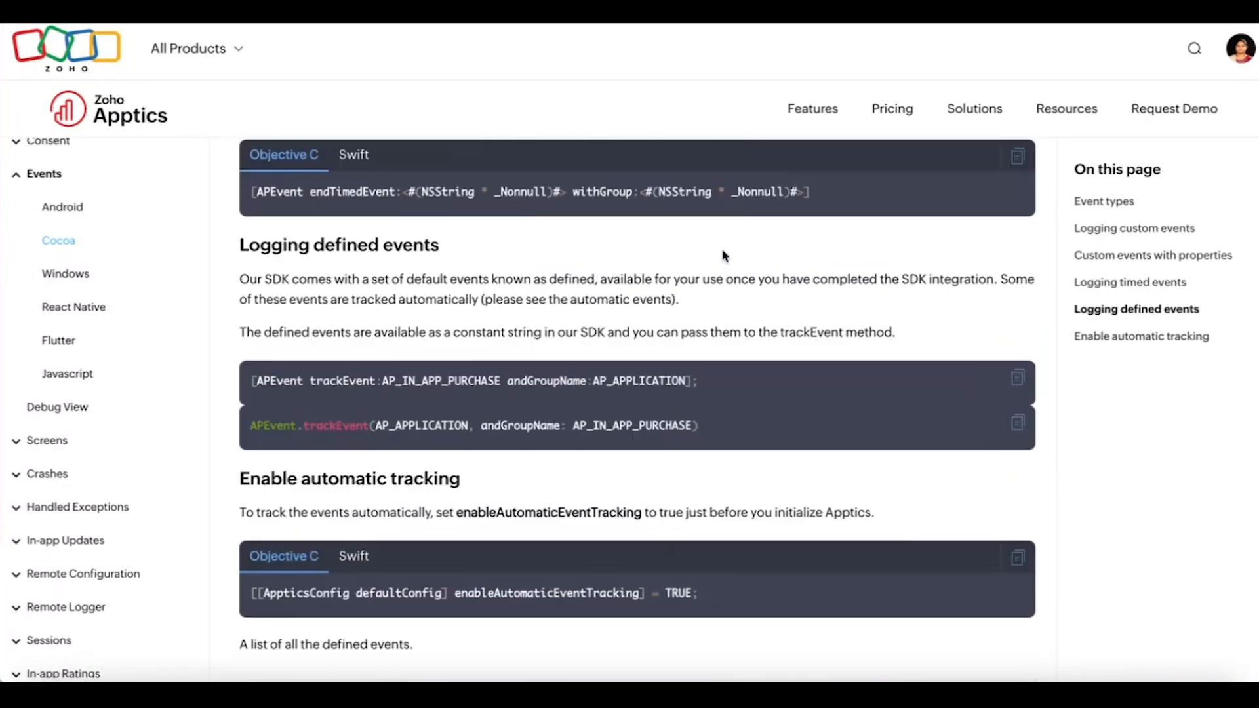
scroll(722, 249, up, 10)
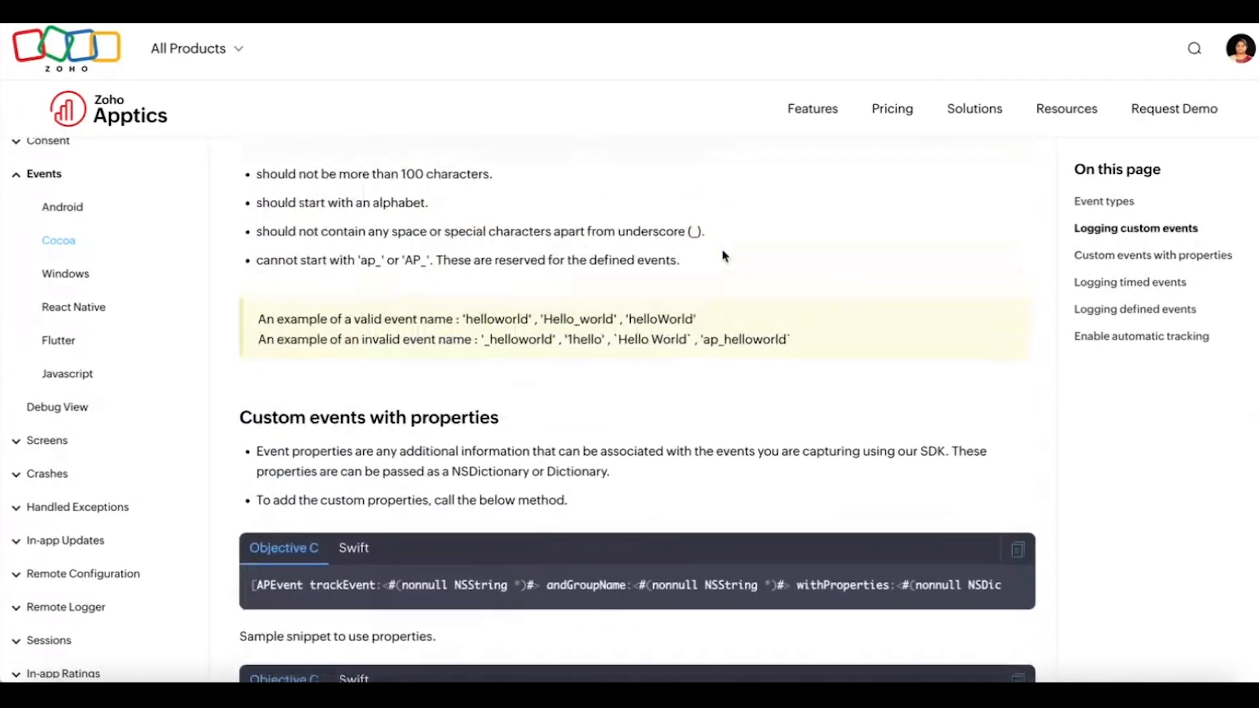
scroll(723, 250, up, 2)
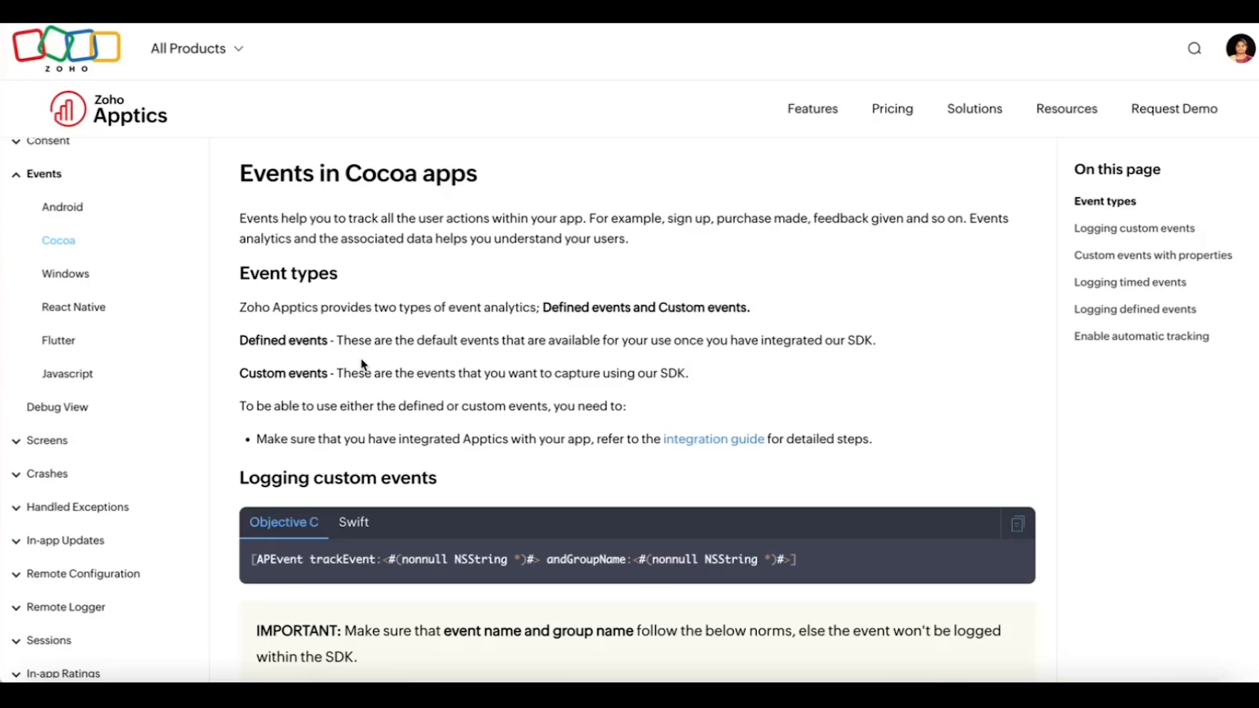
scroll(510, 467, down, 1)
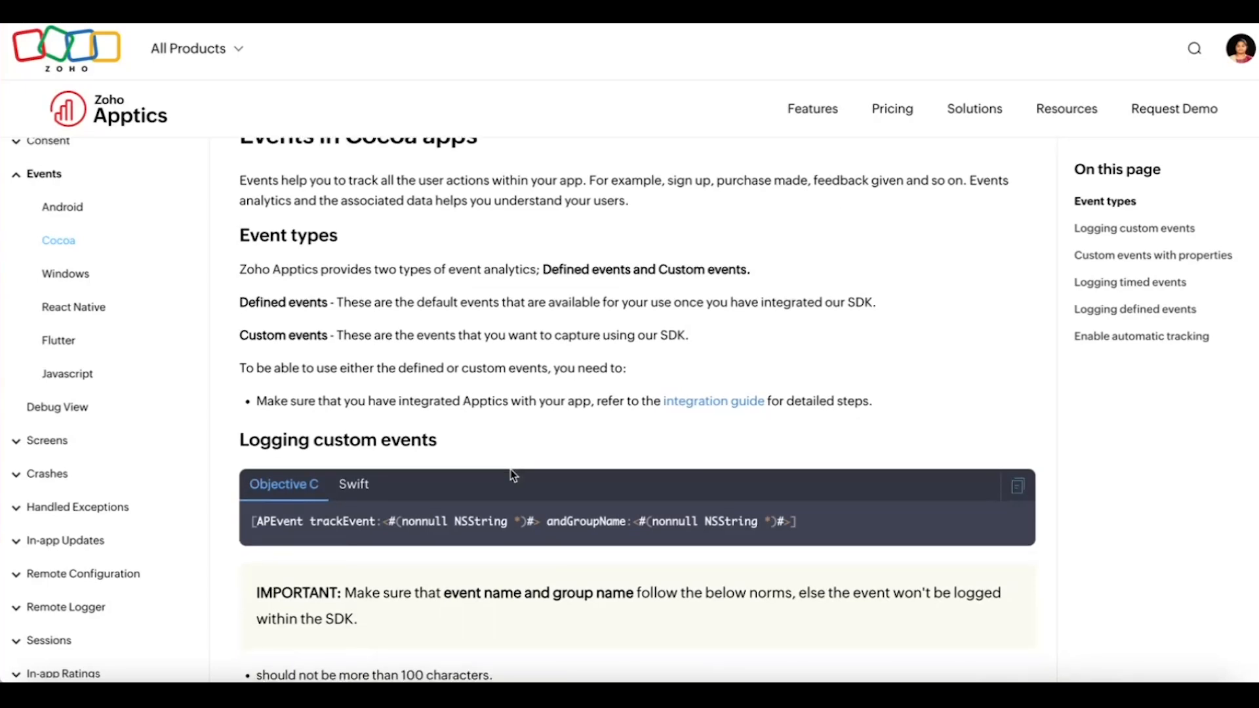
scroll(581, 417, up, 1)
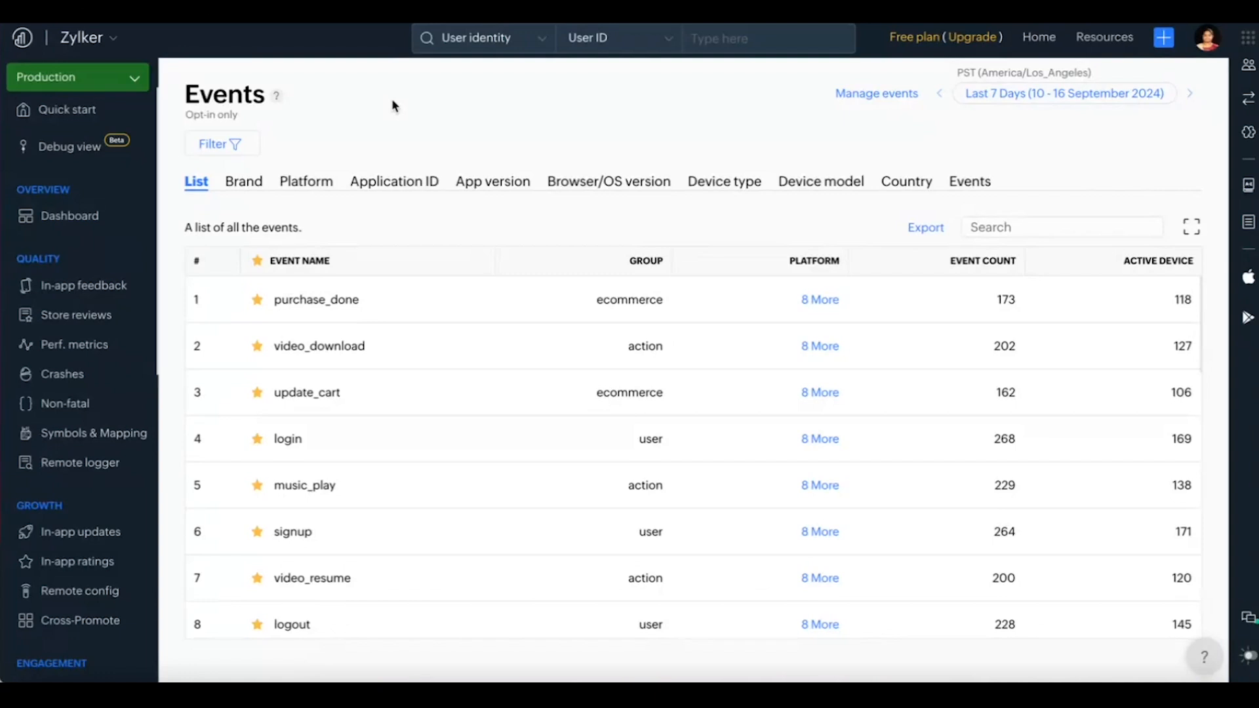
Step: Switch to the Zylker project's Events report in Zoho Apptics and look through its custom and defined events
scroll(84, 402, down, 4)
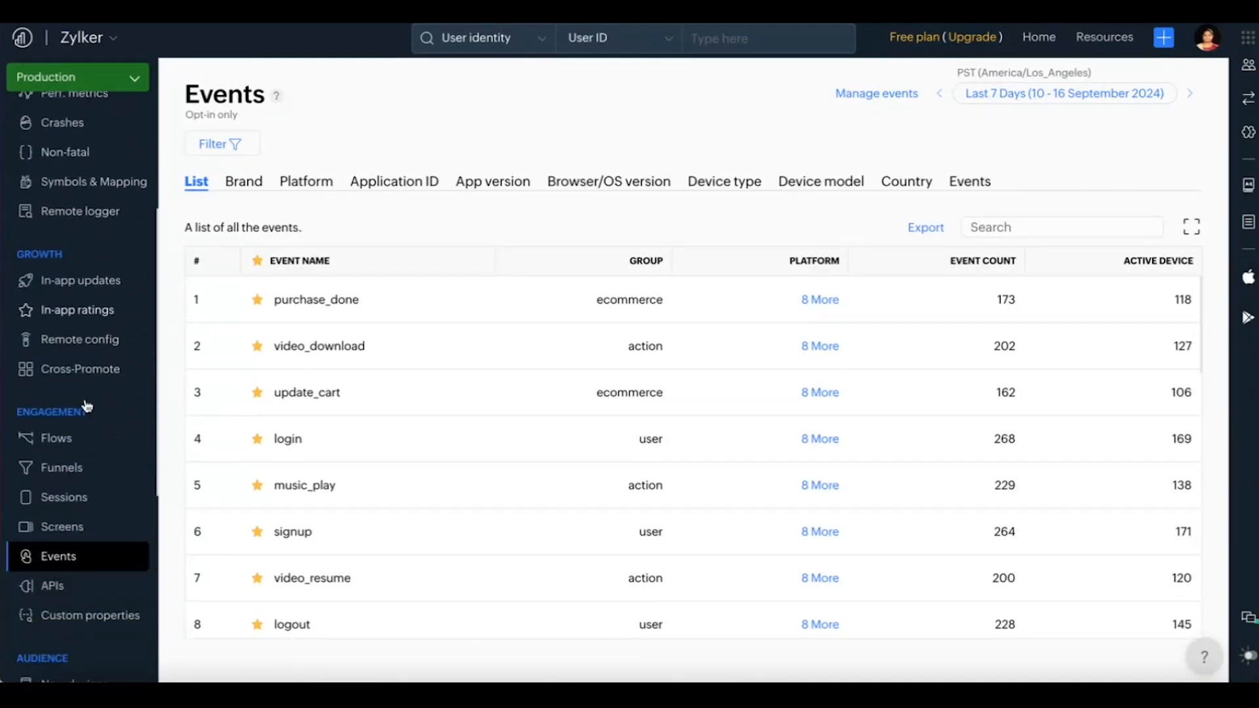
scroll(86, 407, down, 1)
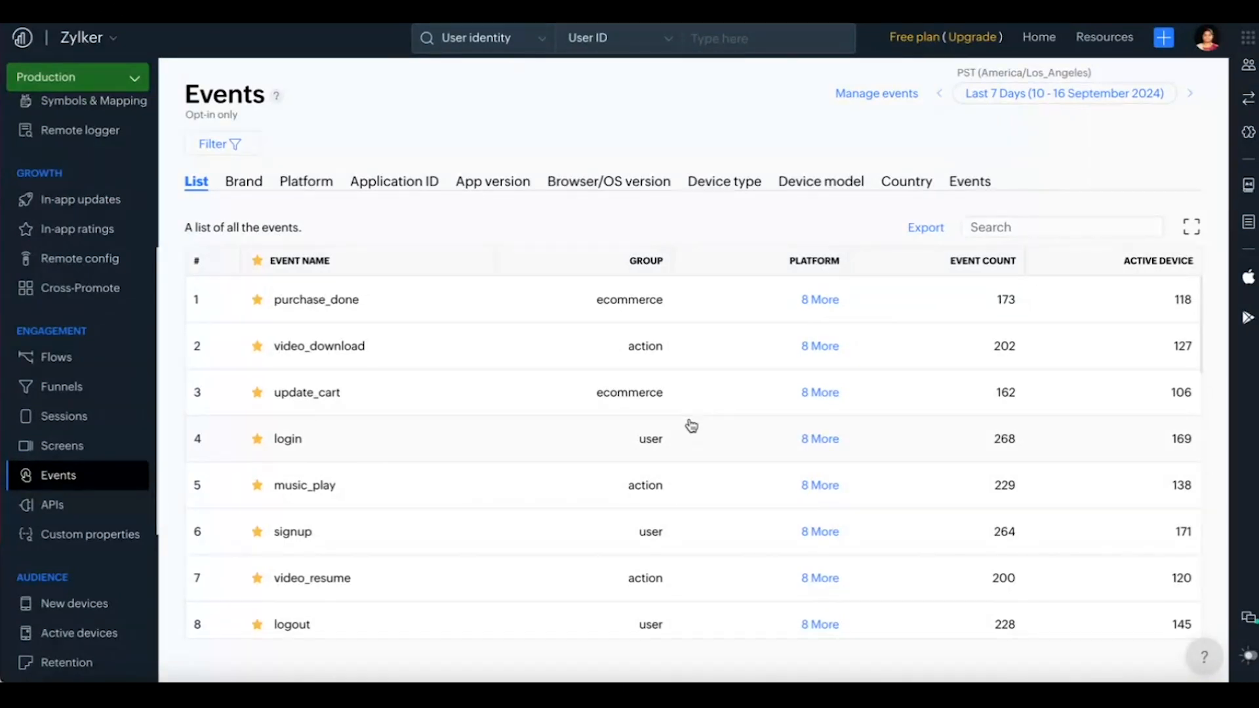
scroll(692, 426, down, 7)
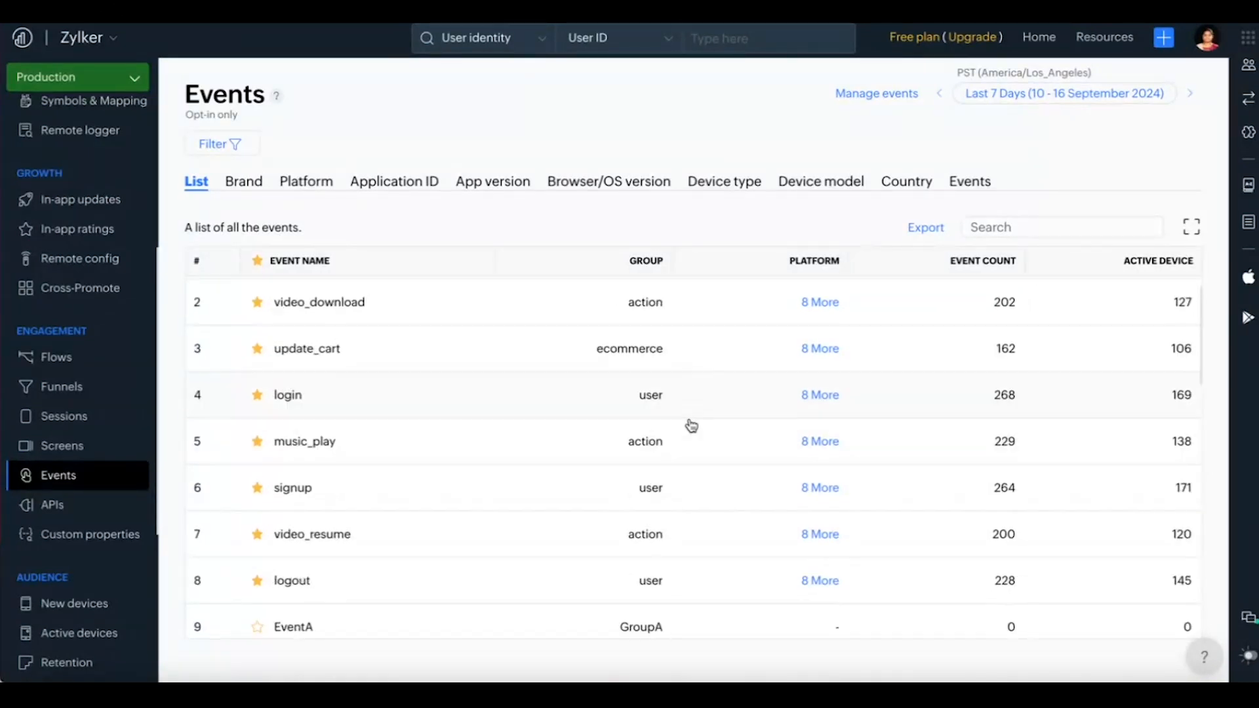
scroll(692, 426, down, 3)
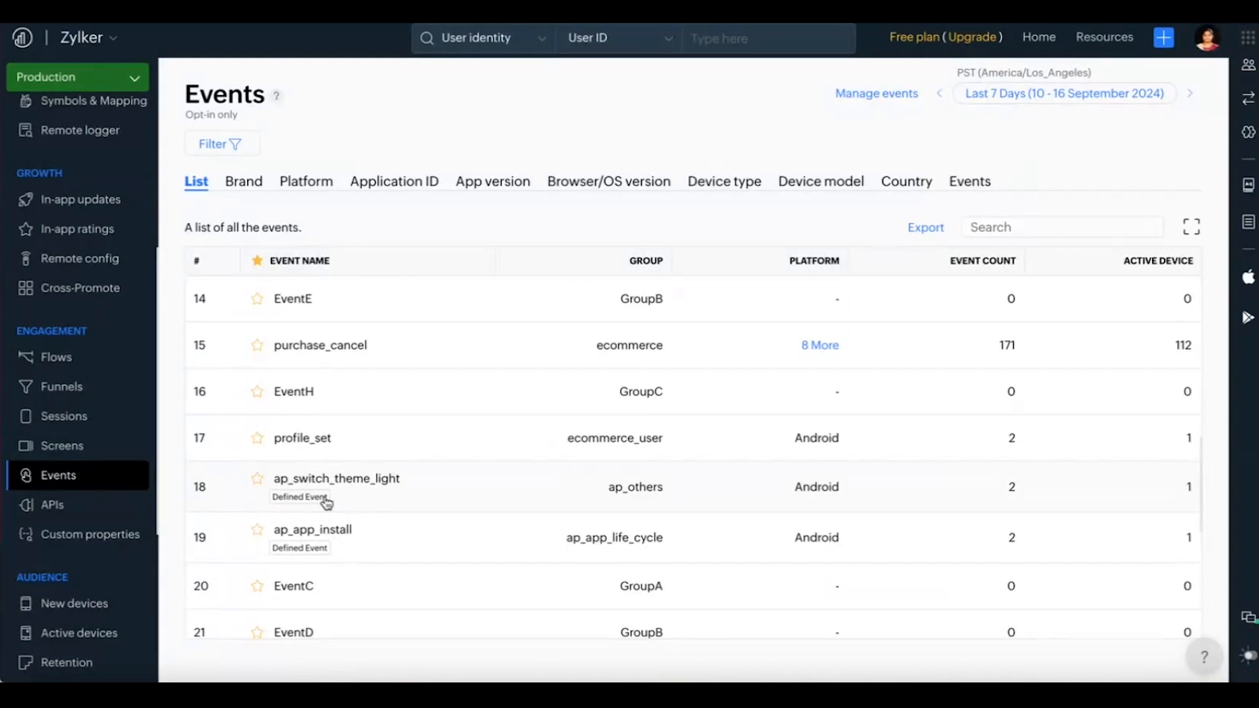
scroll(507, 439, up, 3)
scroll(508, 440, up, 10)
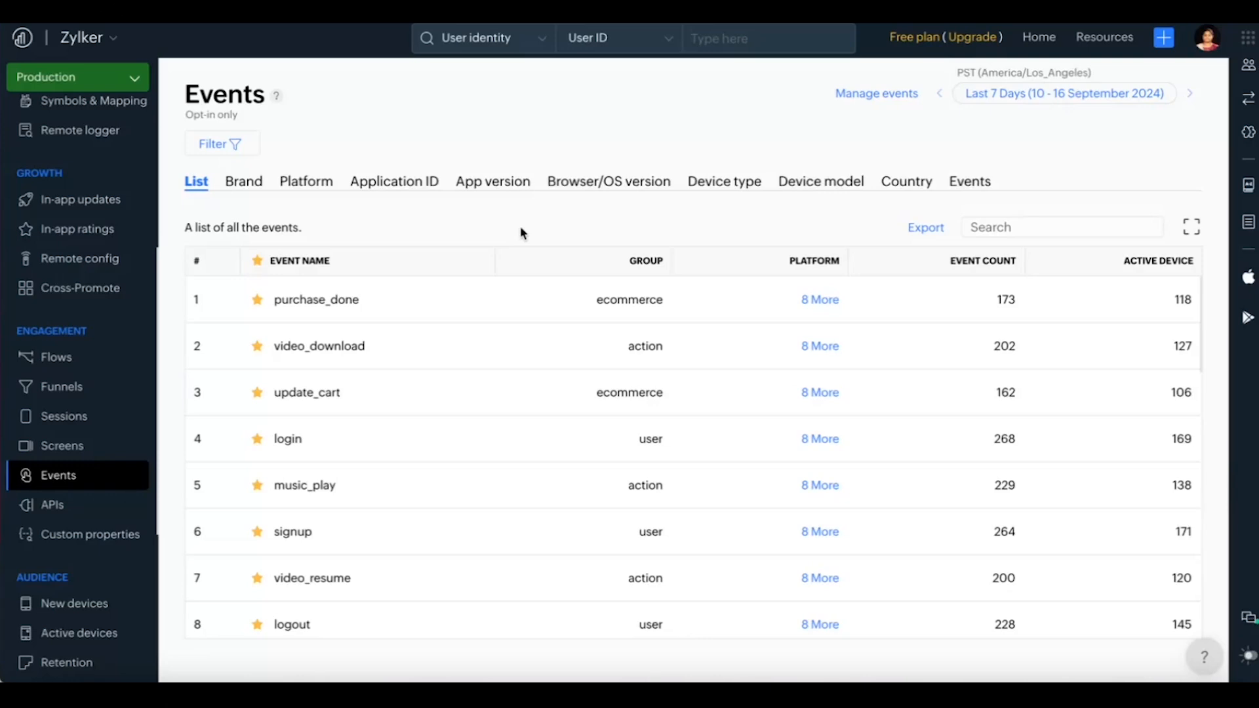
Step: View the purchase_done event's device model breakdown with its platform filters cleared, and return to the list of all events
click(474, 304)
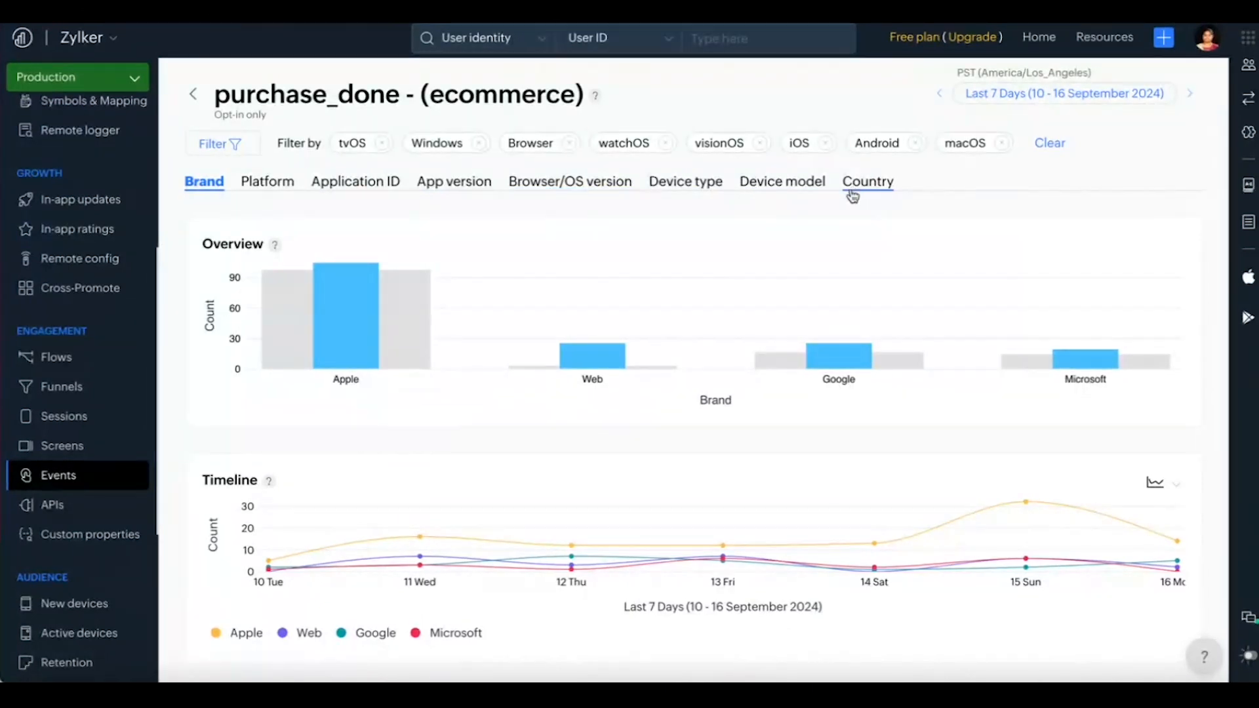
click(1049, 143)
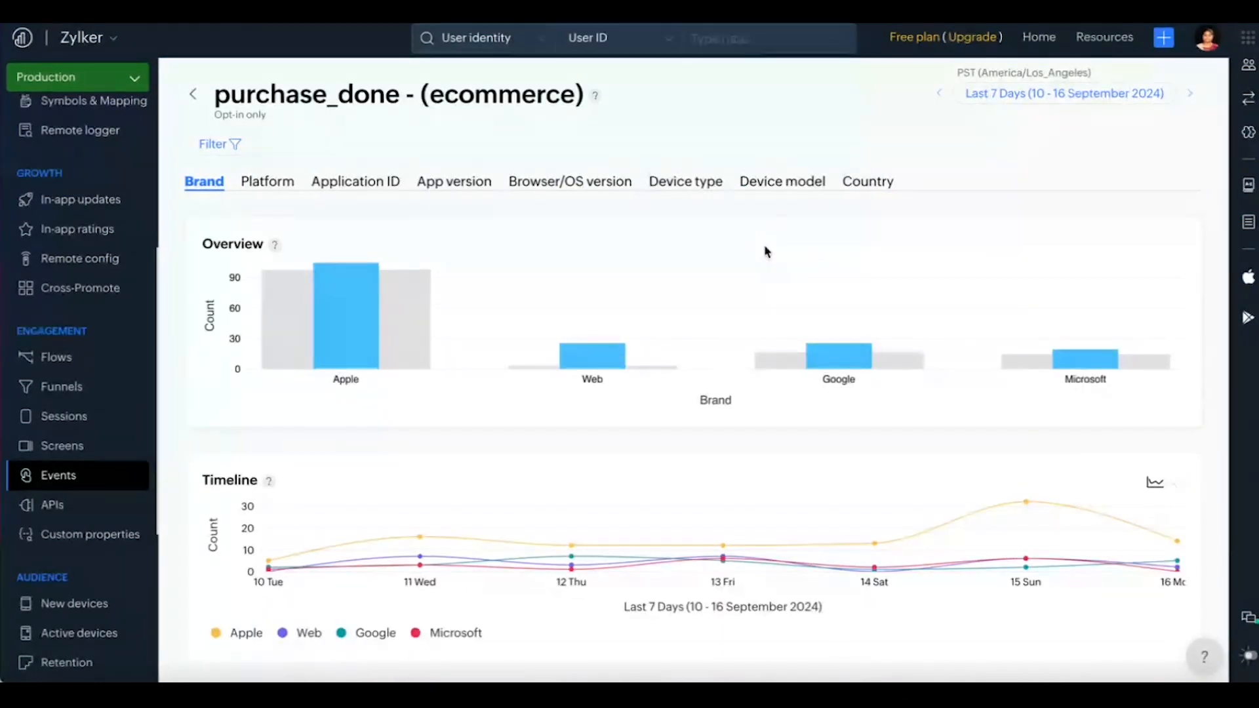
click(787, 183)
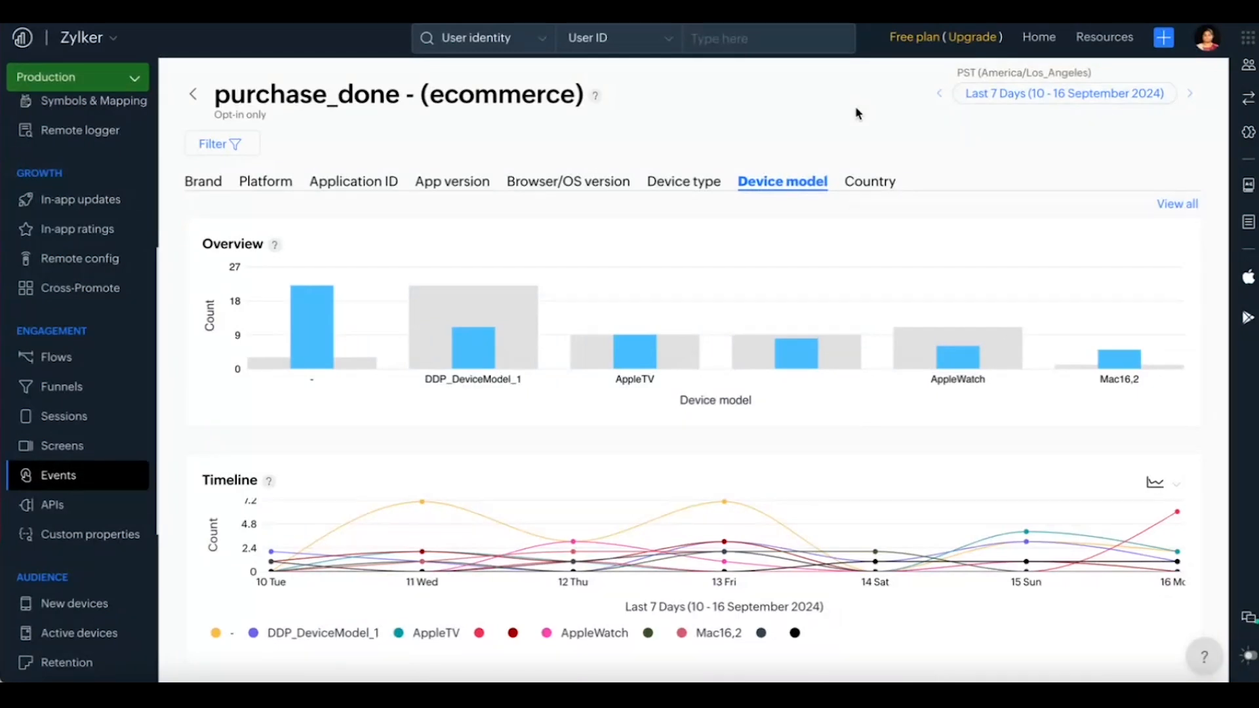
click(192, 95)
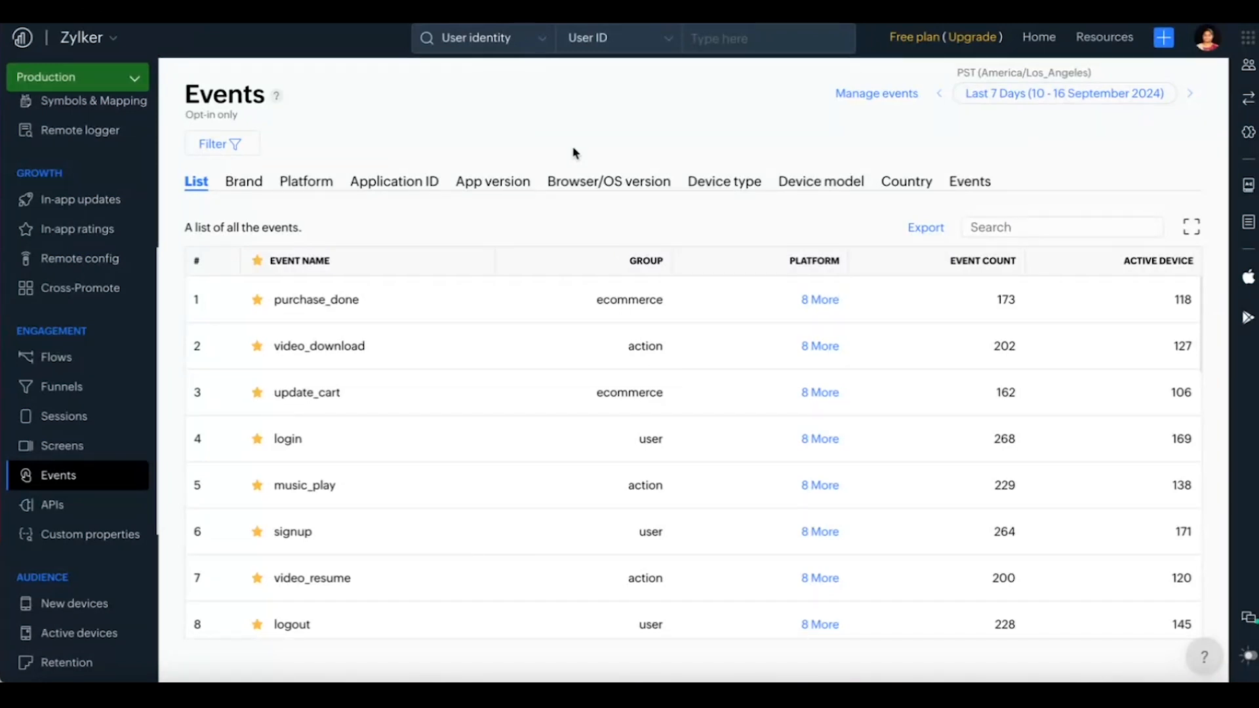
Step: Open event management and compare the defined events with the custom events and their groups
click(857, 94)
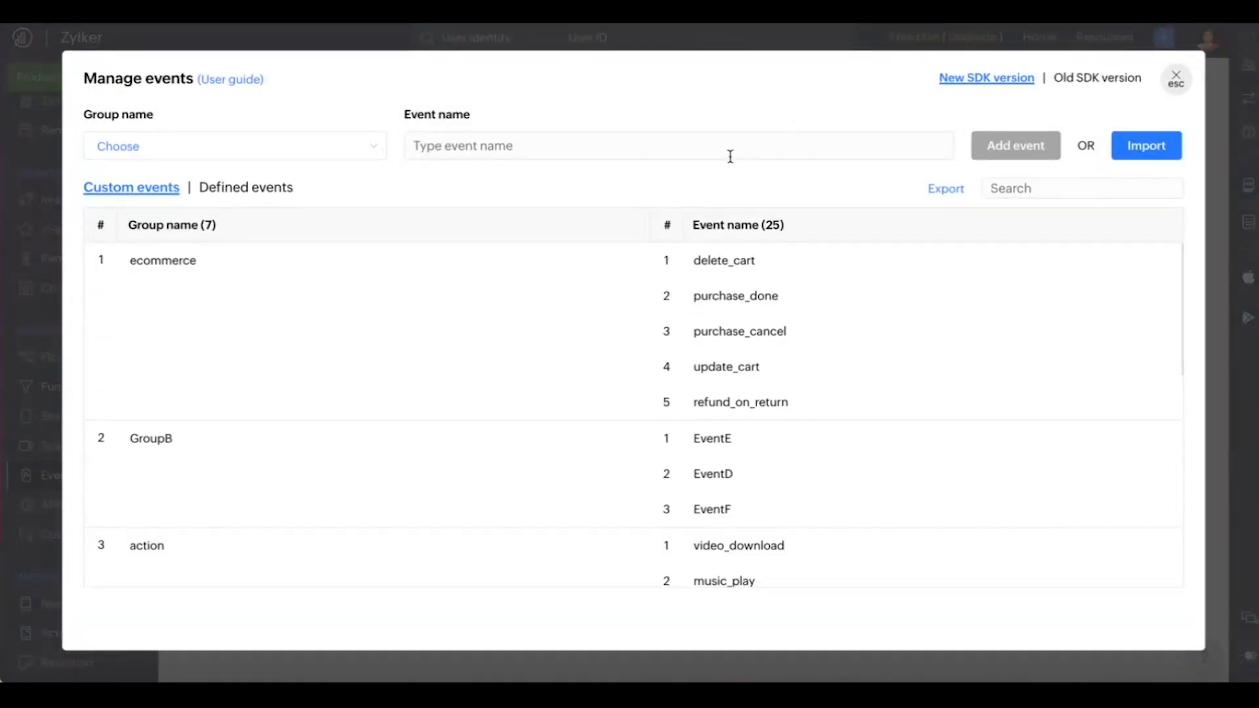
click(255, 190)
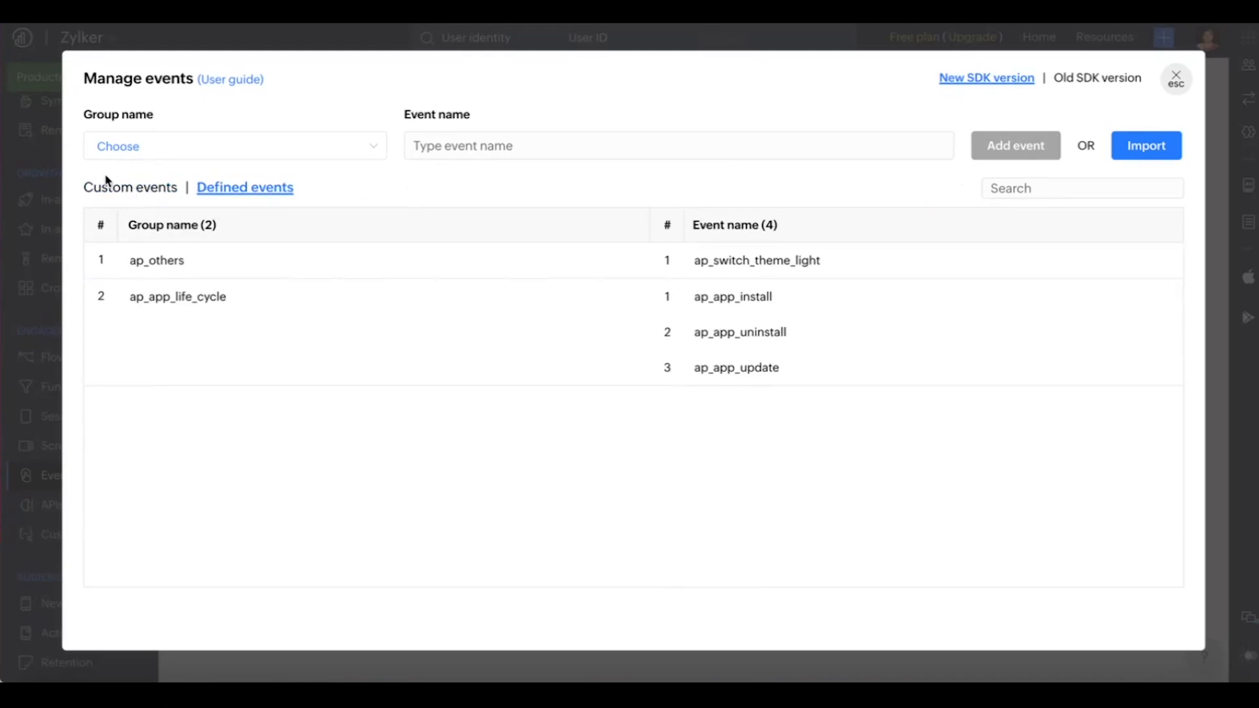
click(112, 189)
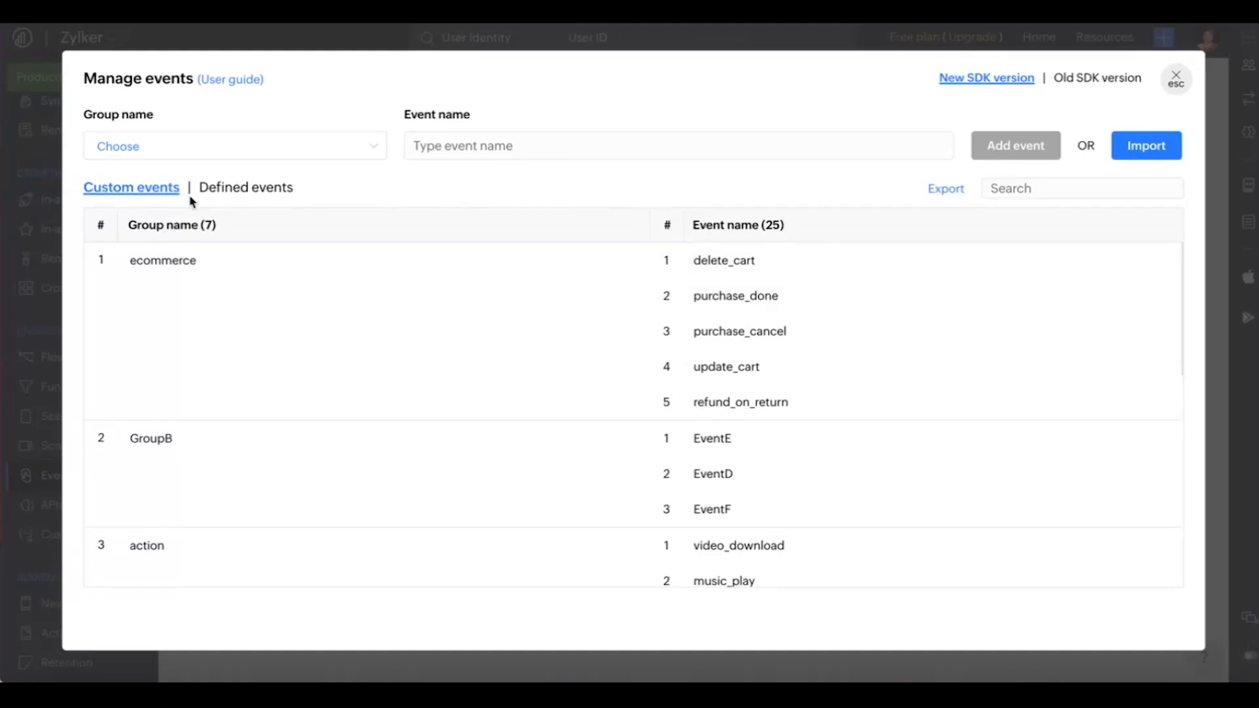
mouse_move(528, 247)
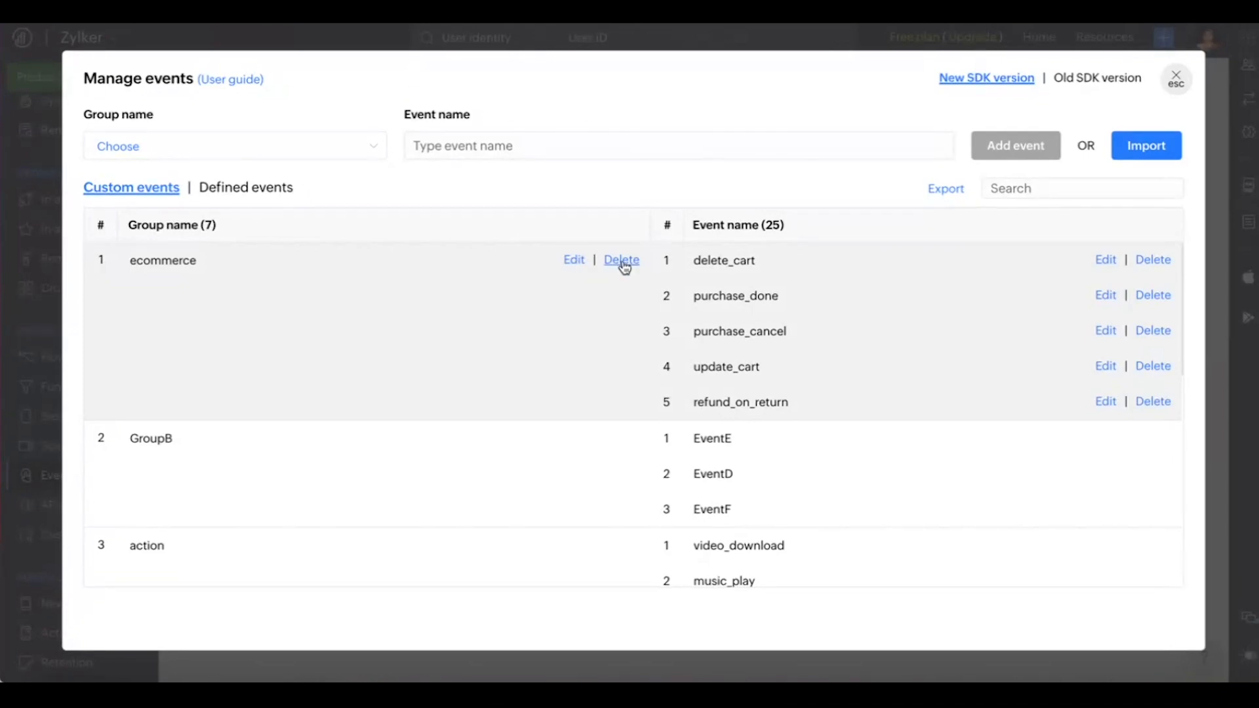
click(572, 263)
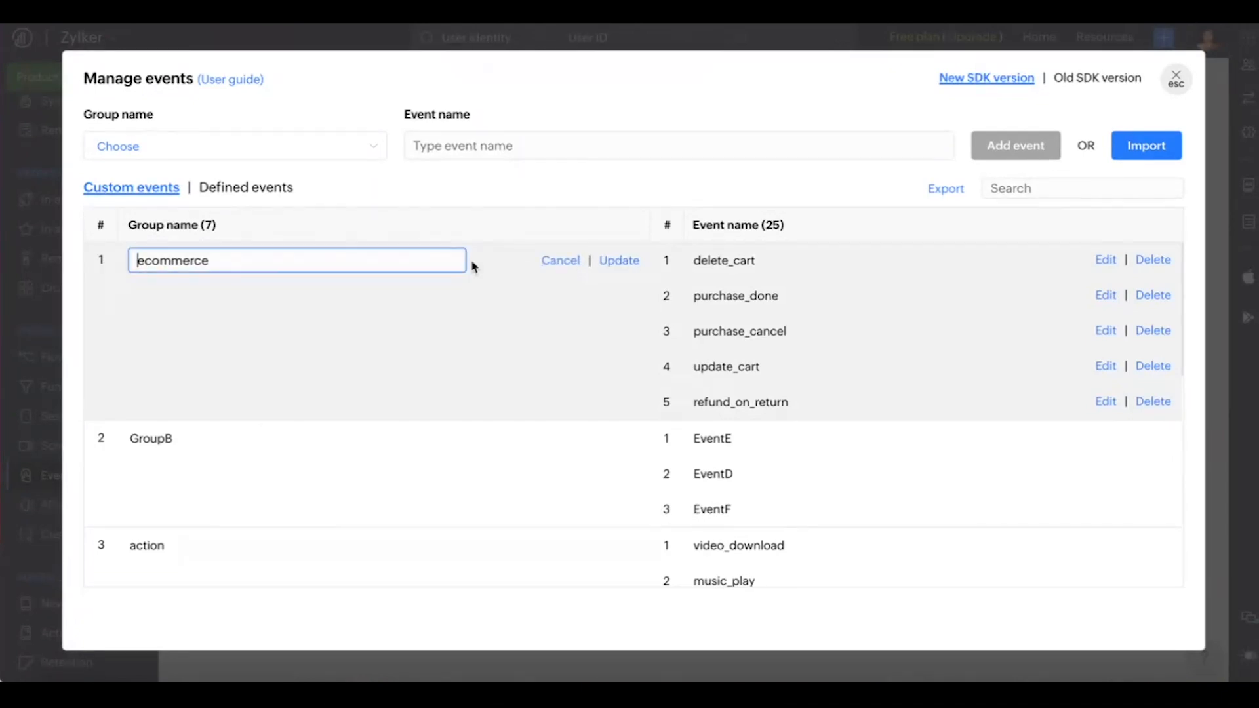
click(418, 261)
click(569, 261)
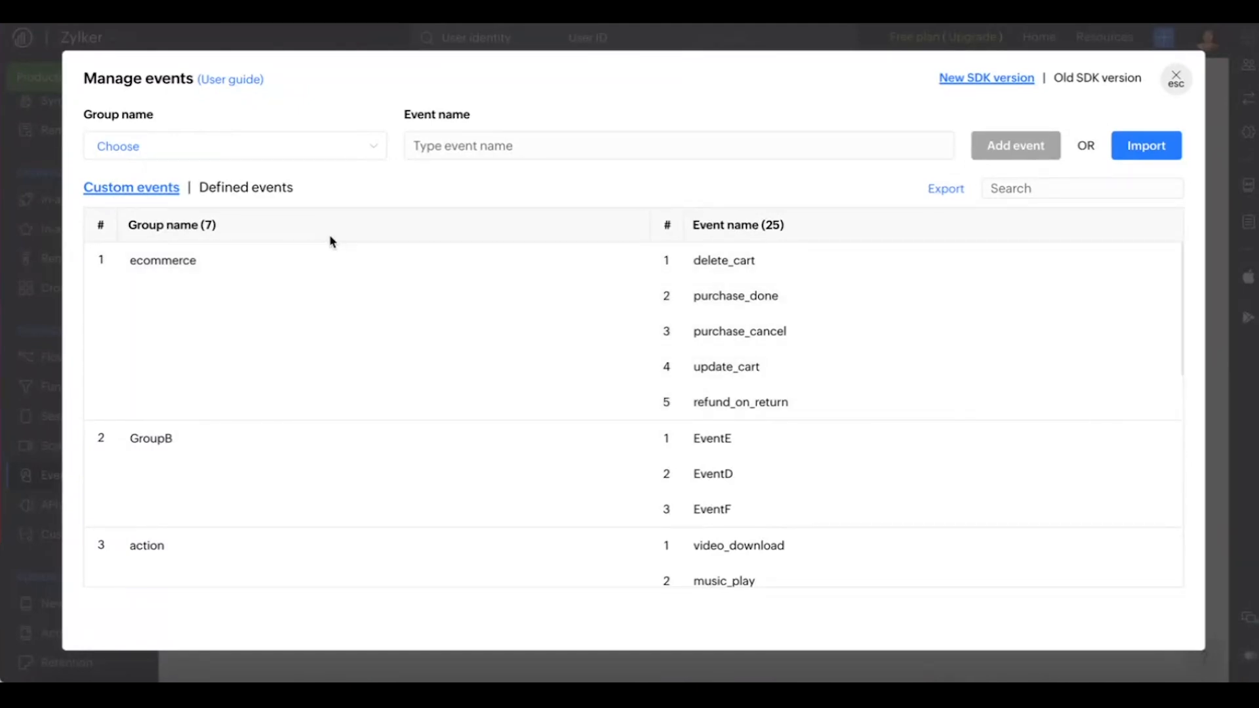
Step: Export the custom events to a JSON file and close event management
click(281, 198)
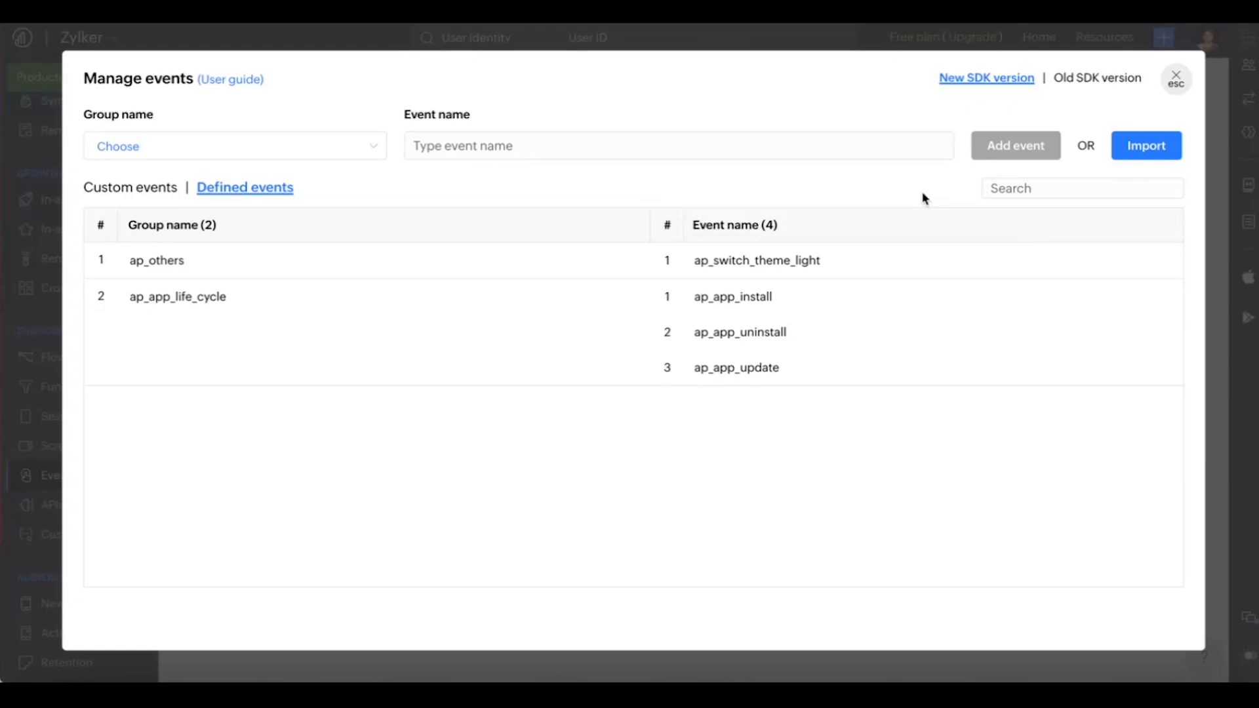
click(117, 190)
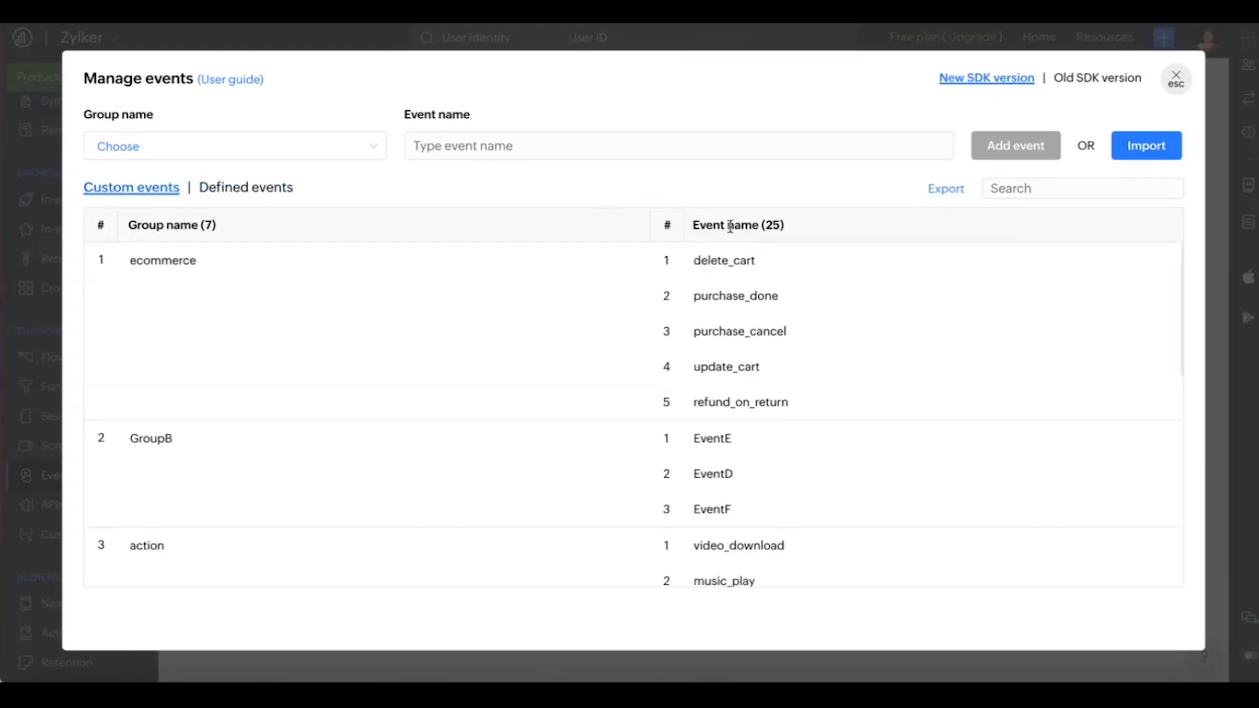
click(947, 190)
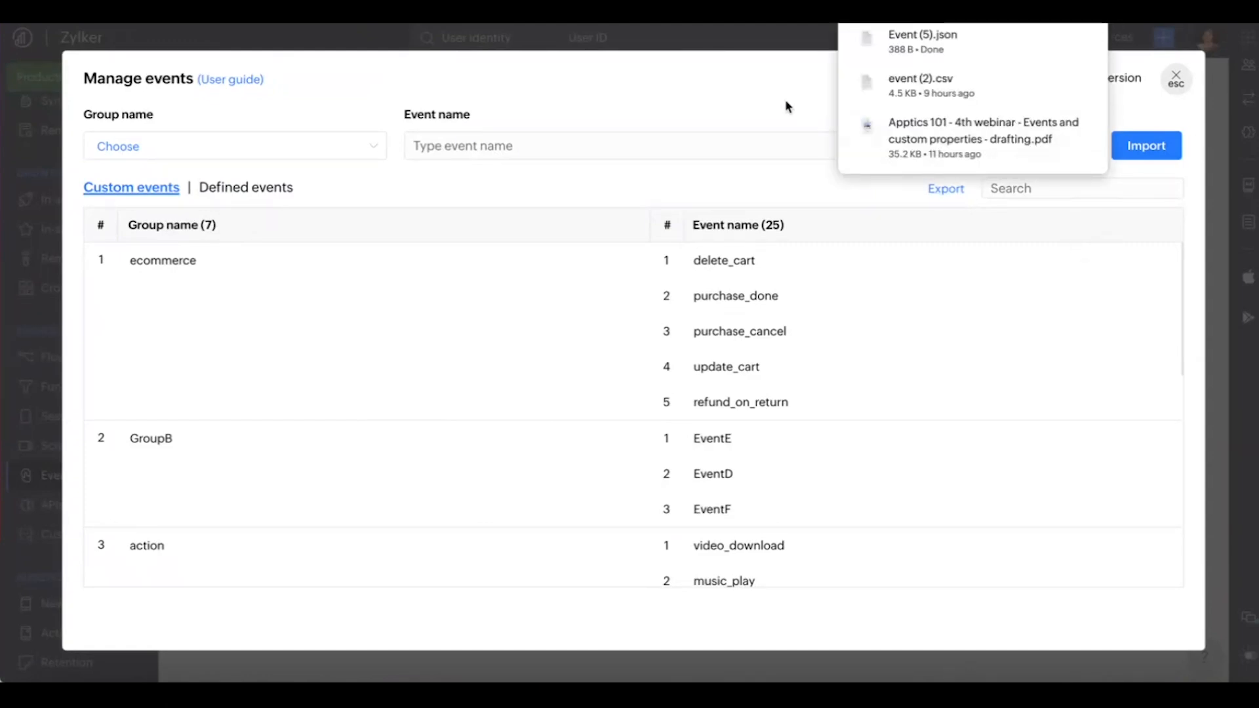
click(1184, 89)
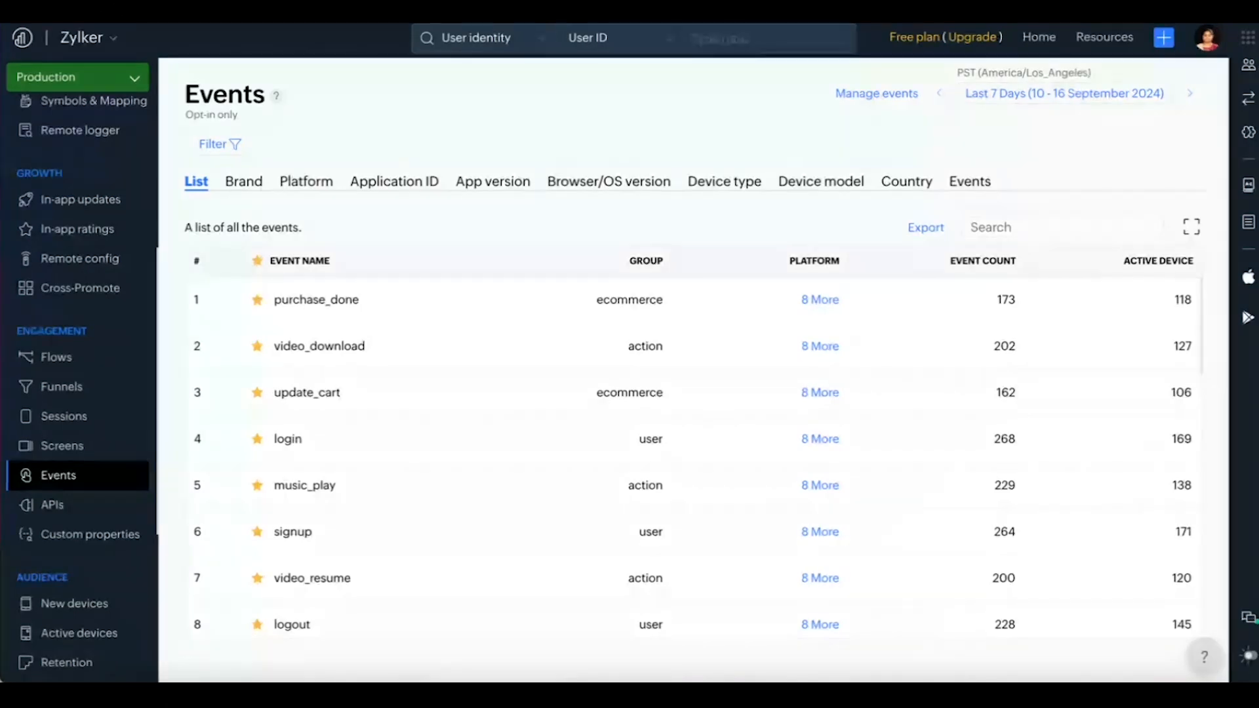
click(314, 4)
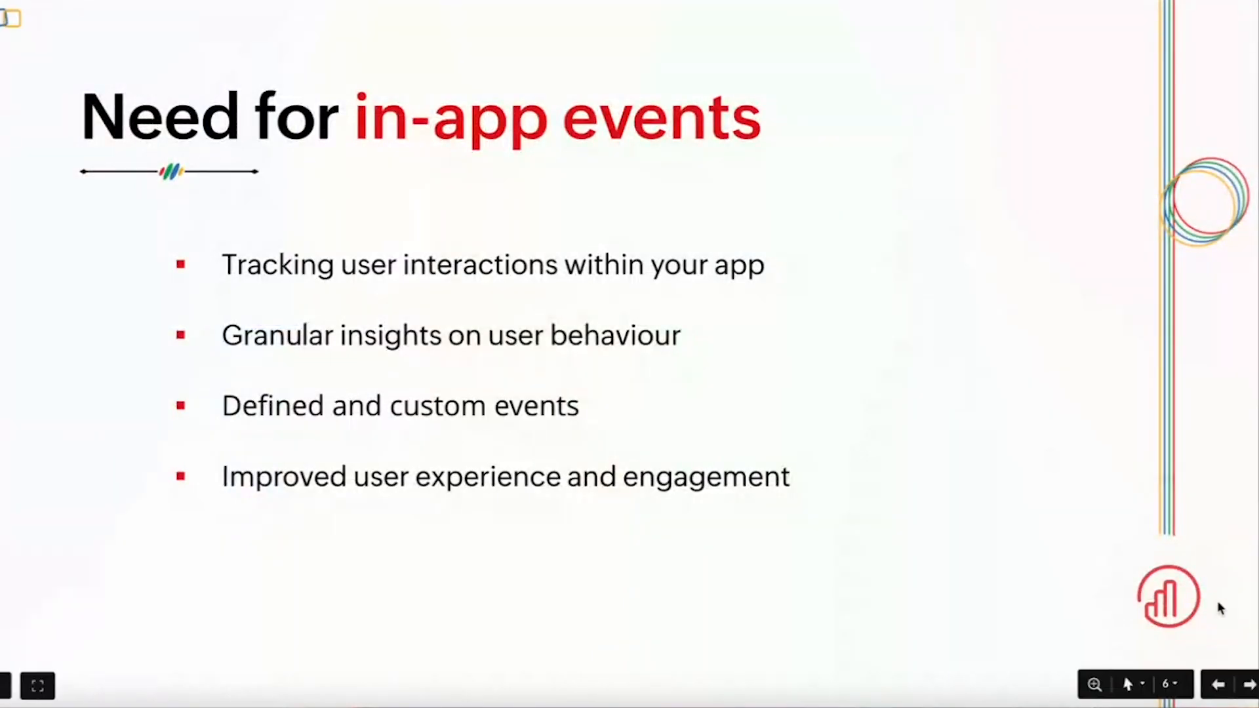
click(1249, 685)
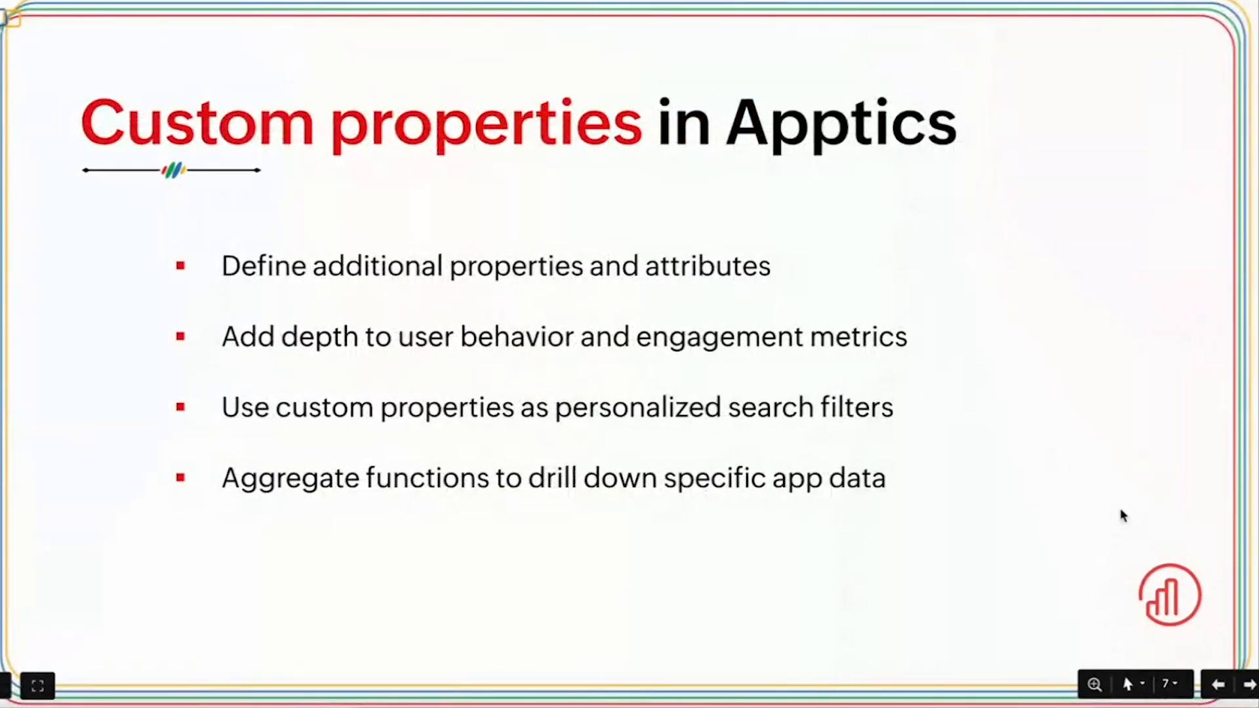
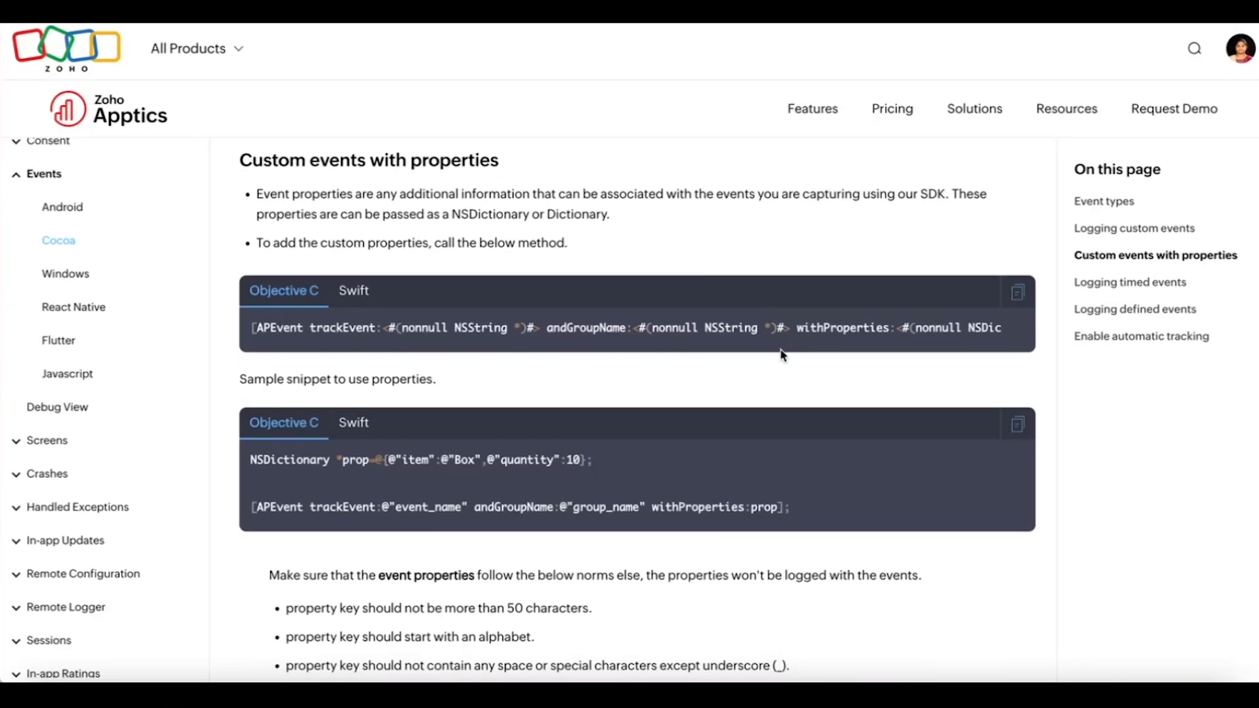
Step: Read the Cocoa documentation on custom events with properties and switch to the Custom properties search in Zoho Apptics
scroll(784, 347, down, 2)
scroll(784, 355, down, 1)
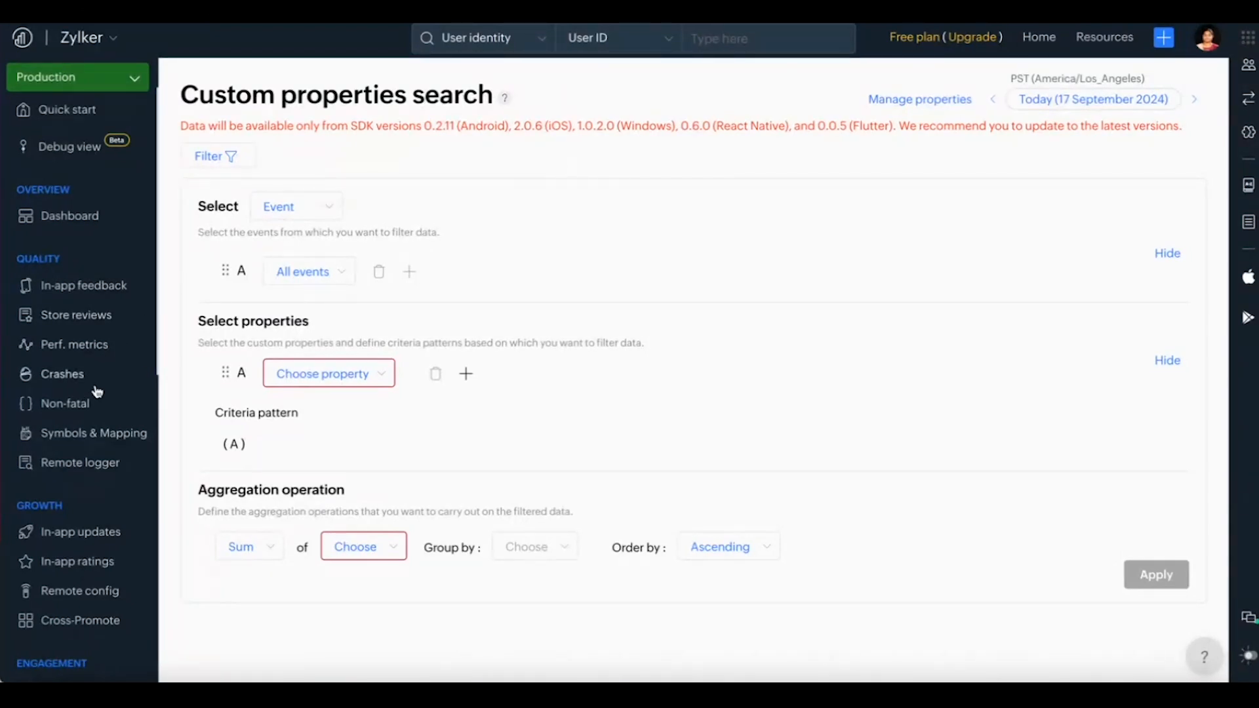
scroll(101, 420, down, 5)
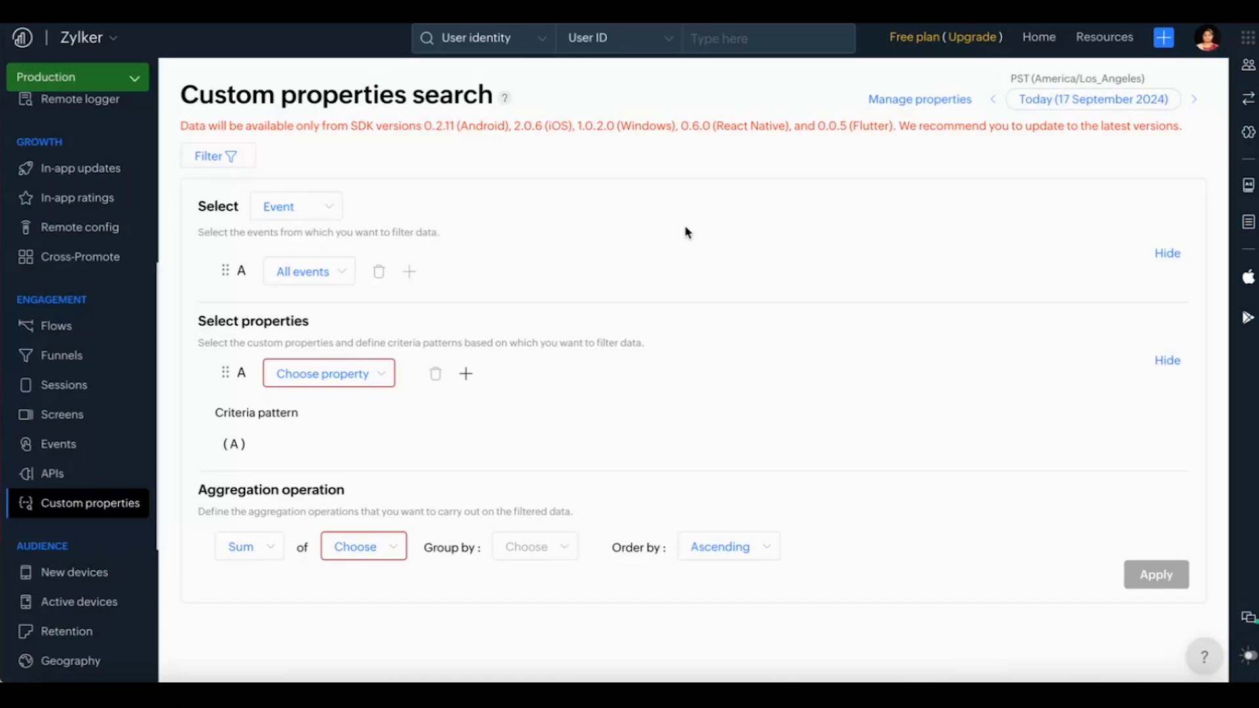
Step: Open the custom properties management list and review the properties, their data types and the creation limit
click(898, 102)
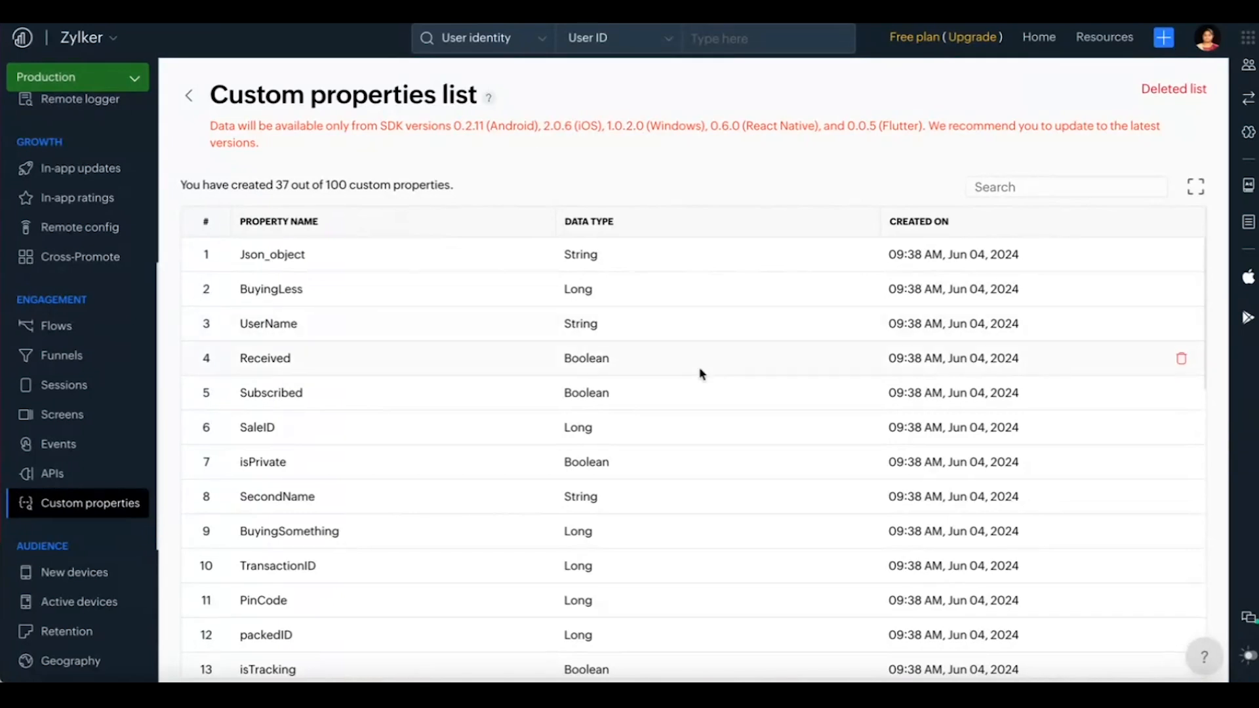
scroll(700, 370, down, 4)
scroll(700, 369, up, 4)
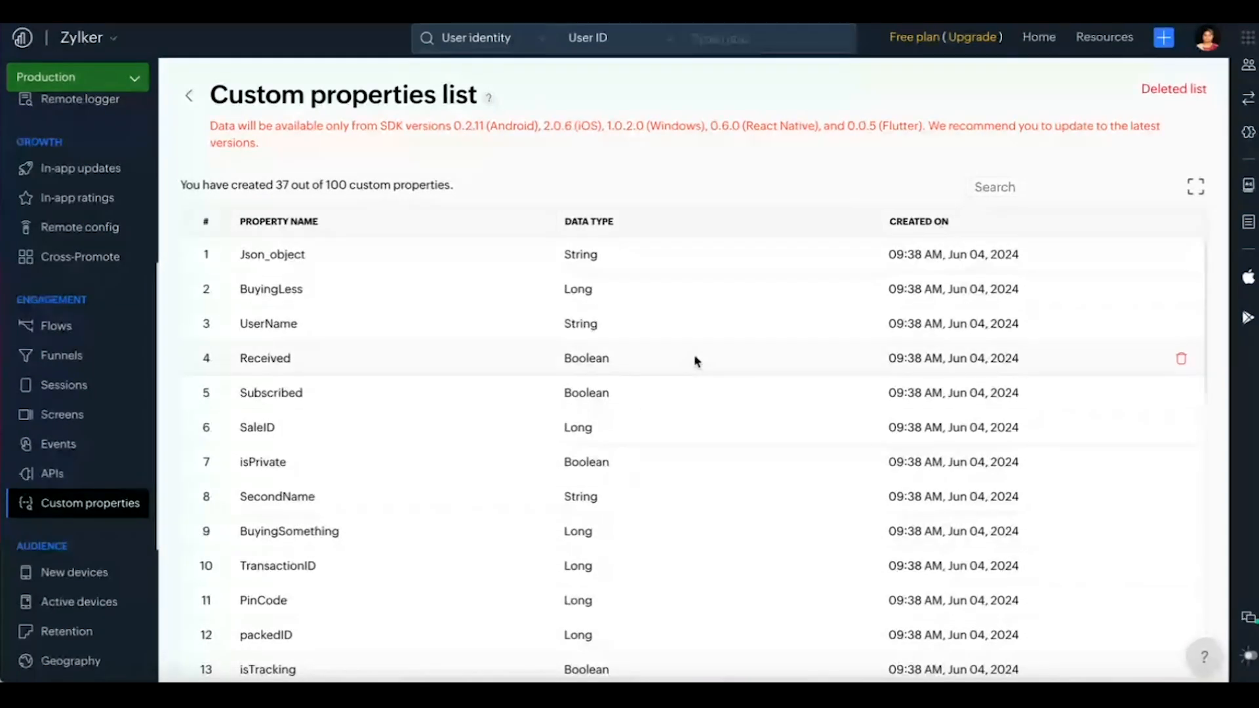
drag(326, 185, 451, 185)
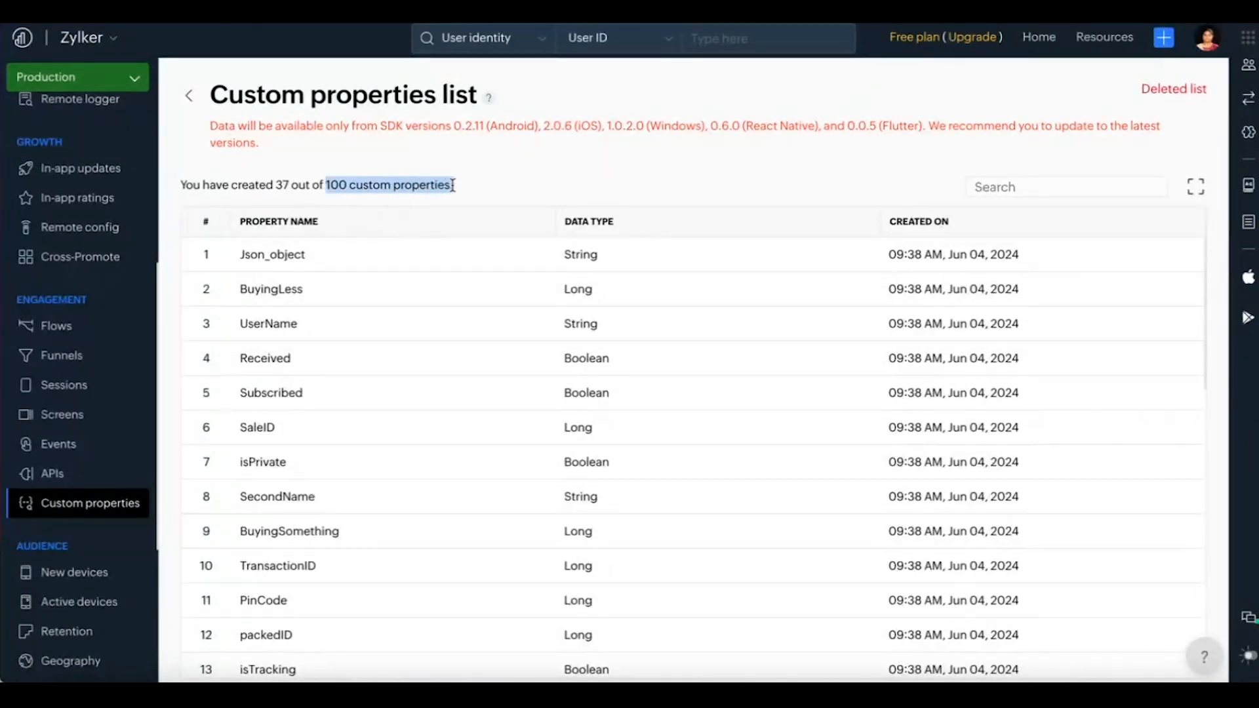
click(560, 193)
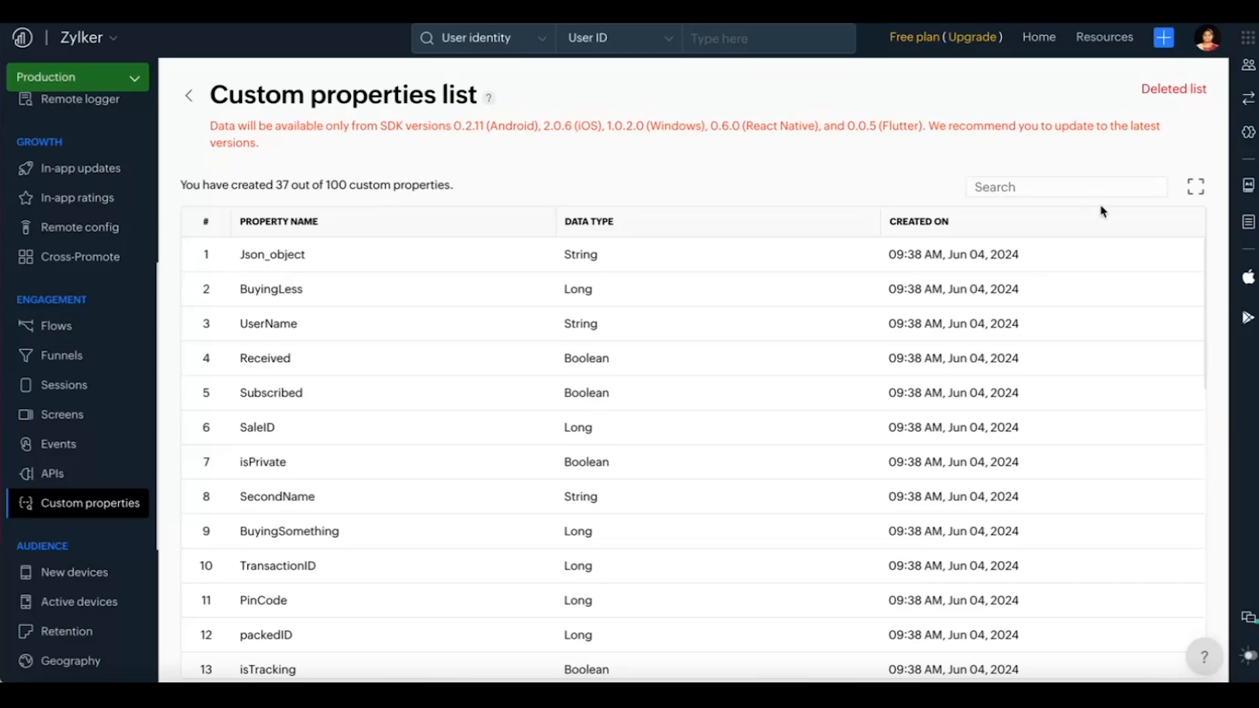
Step: View the deleted custom properties, close them, and return to the custom properties search
mouse_move(1165, 250)
click(1182, 92)
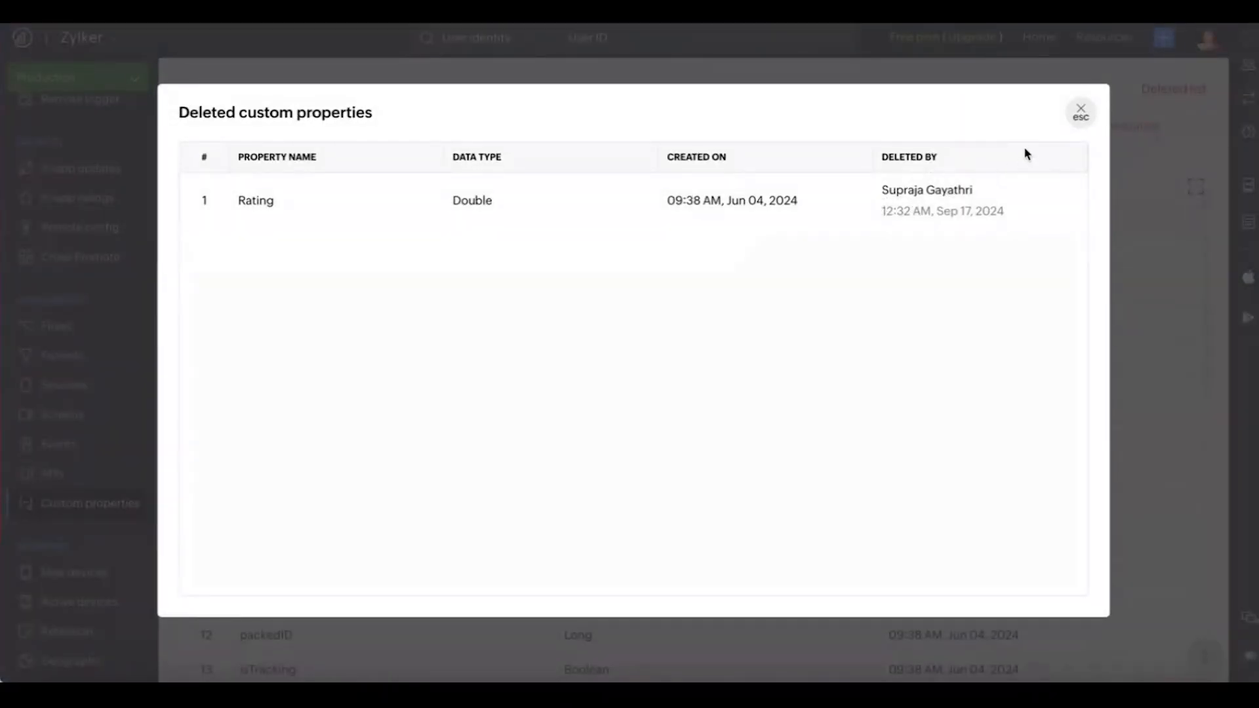
click(1079, 112)
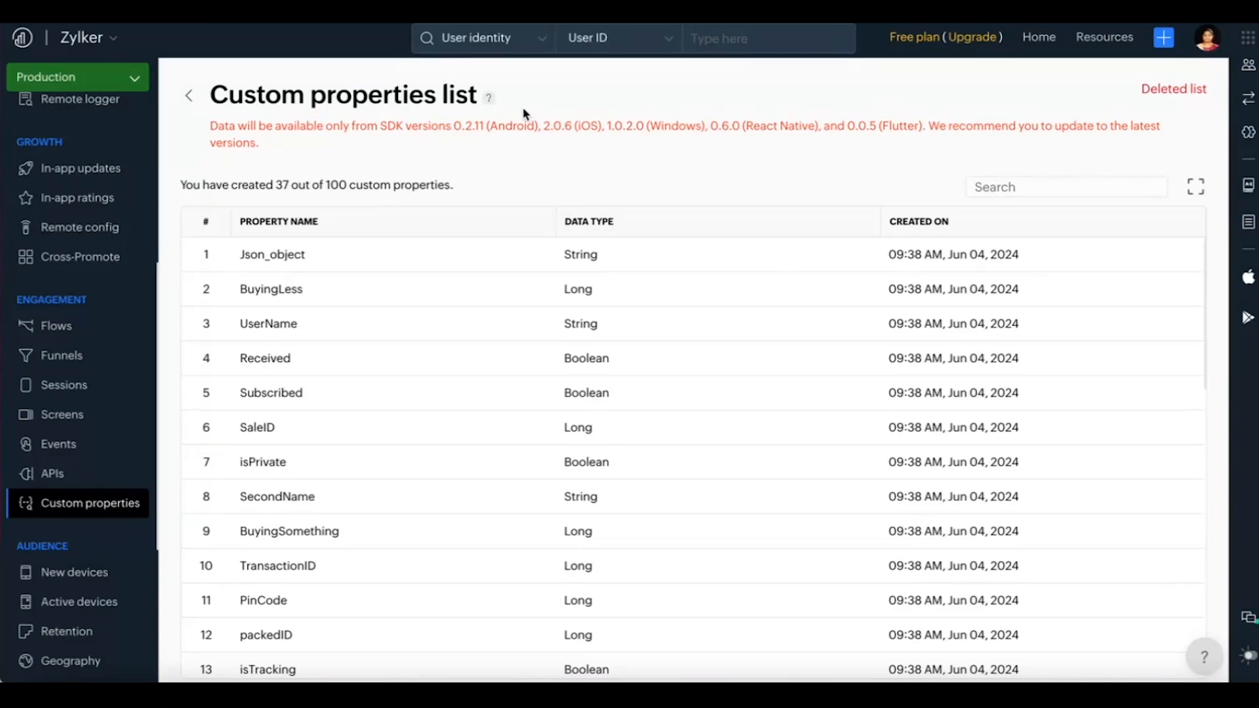
click(189, 96)
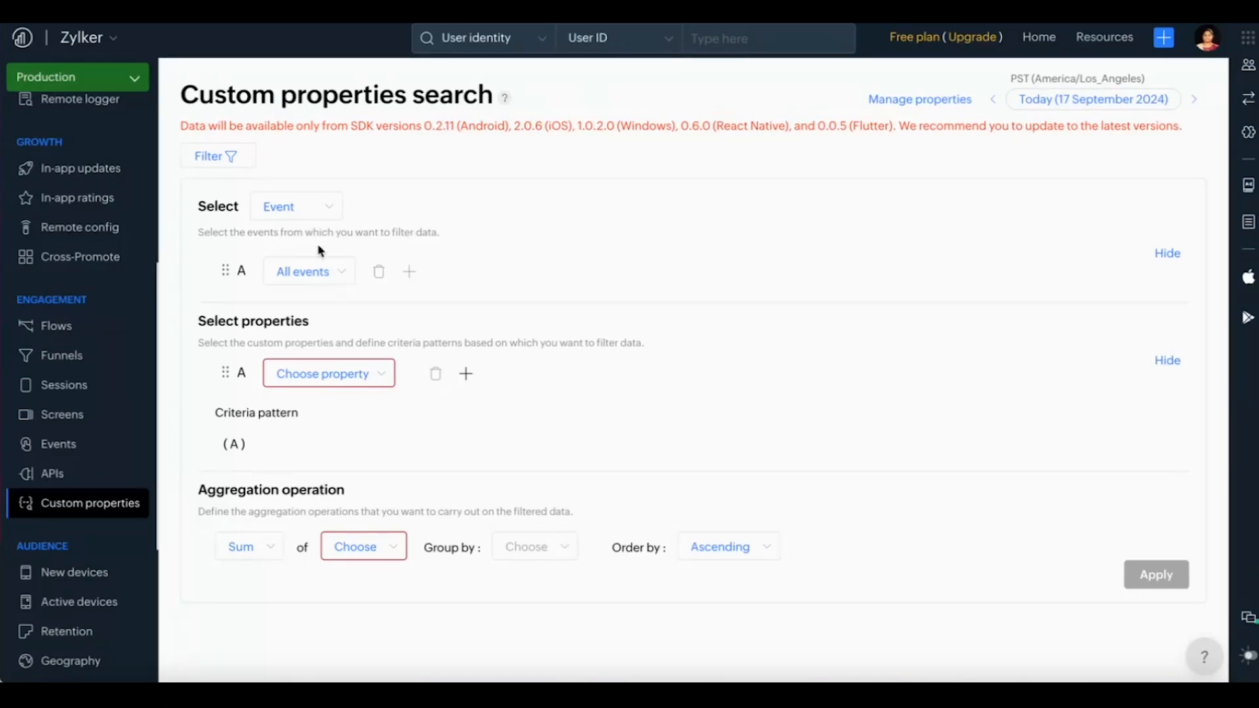
Step: Select login as event A and add music_play as event B for the custom properties search
click(335, 274)
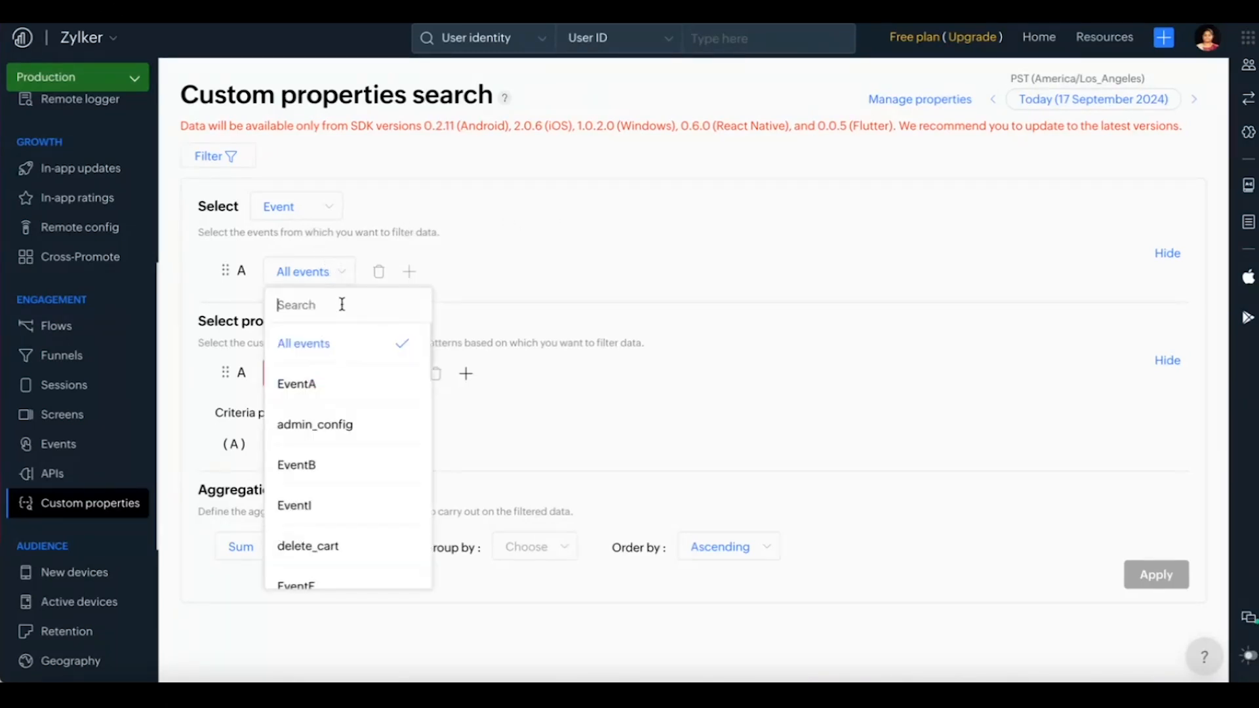
text(logg)
key(BackSpace)
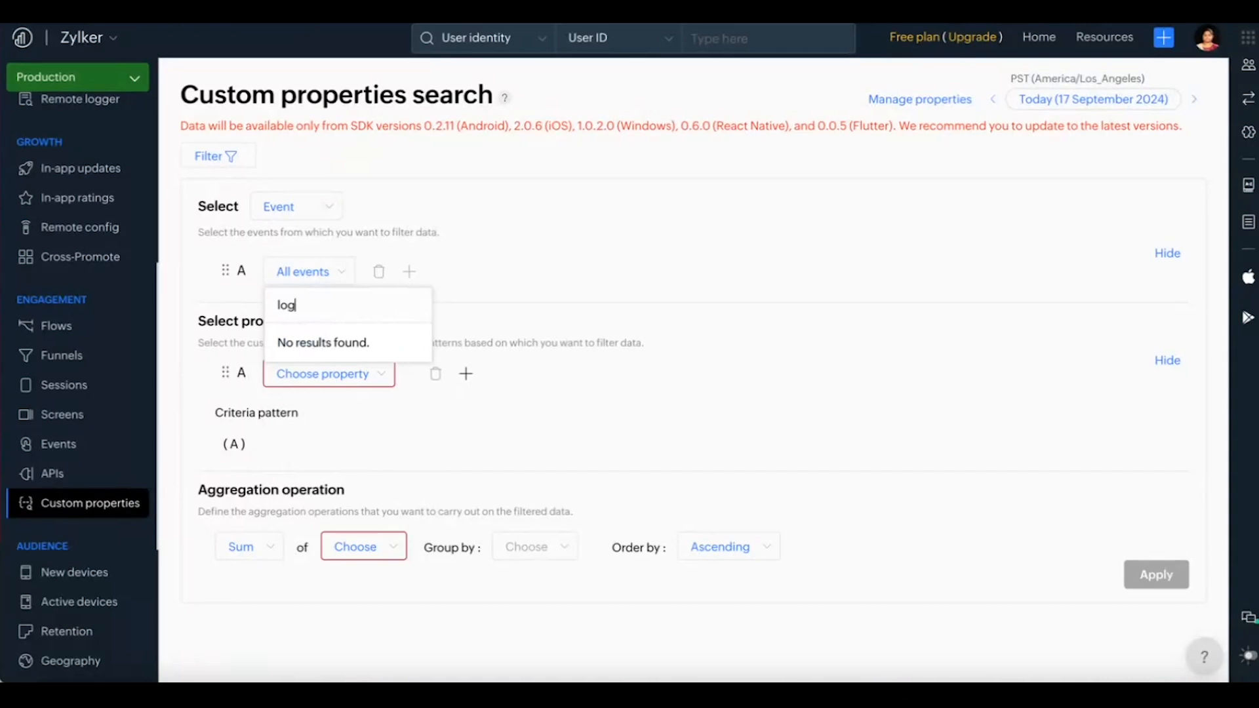
click(326, 354)
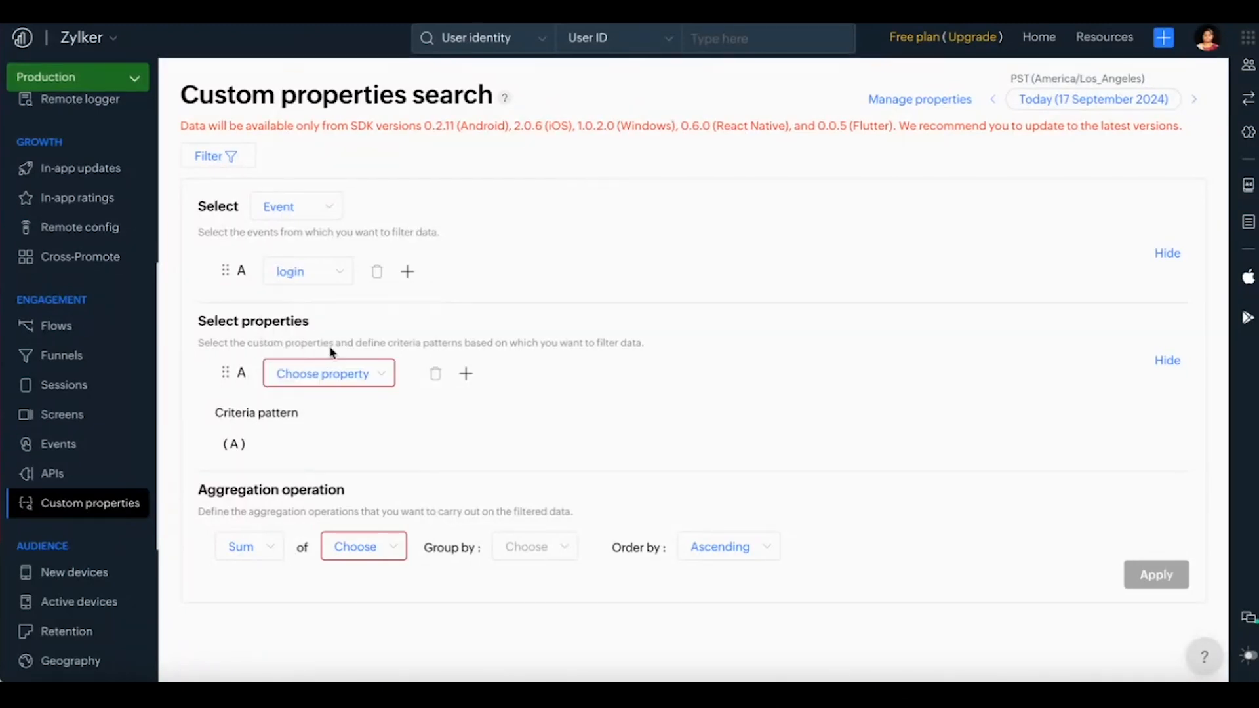
click(411, 274)
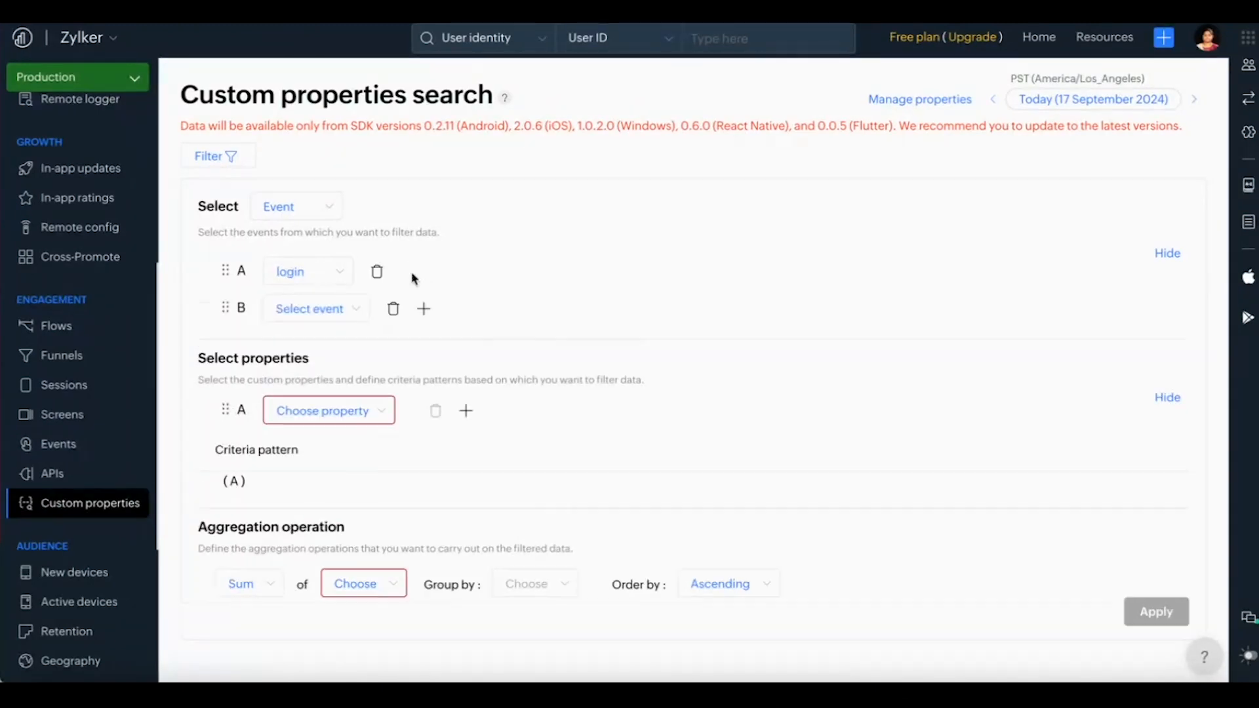
click(322, 315)
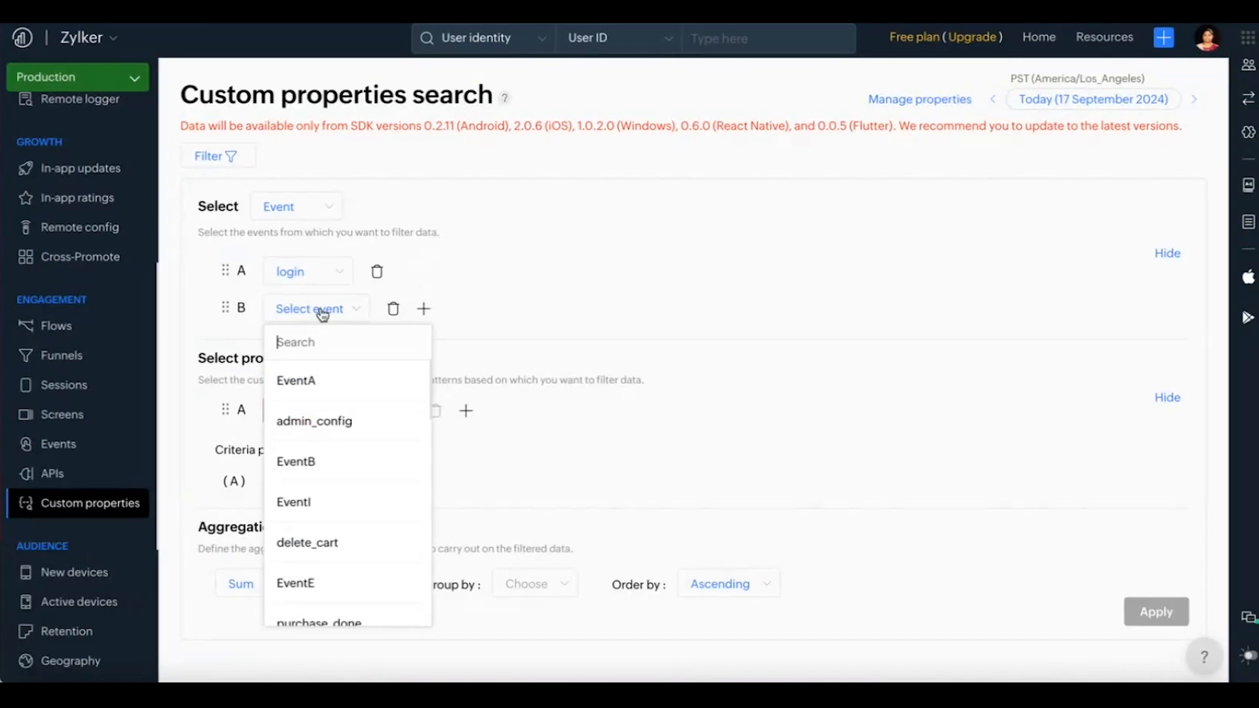
text(music)
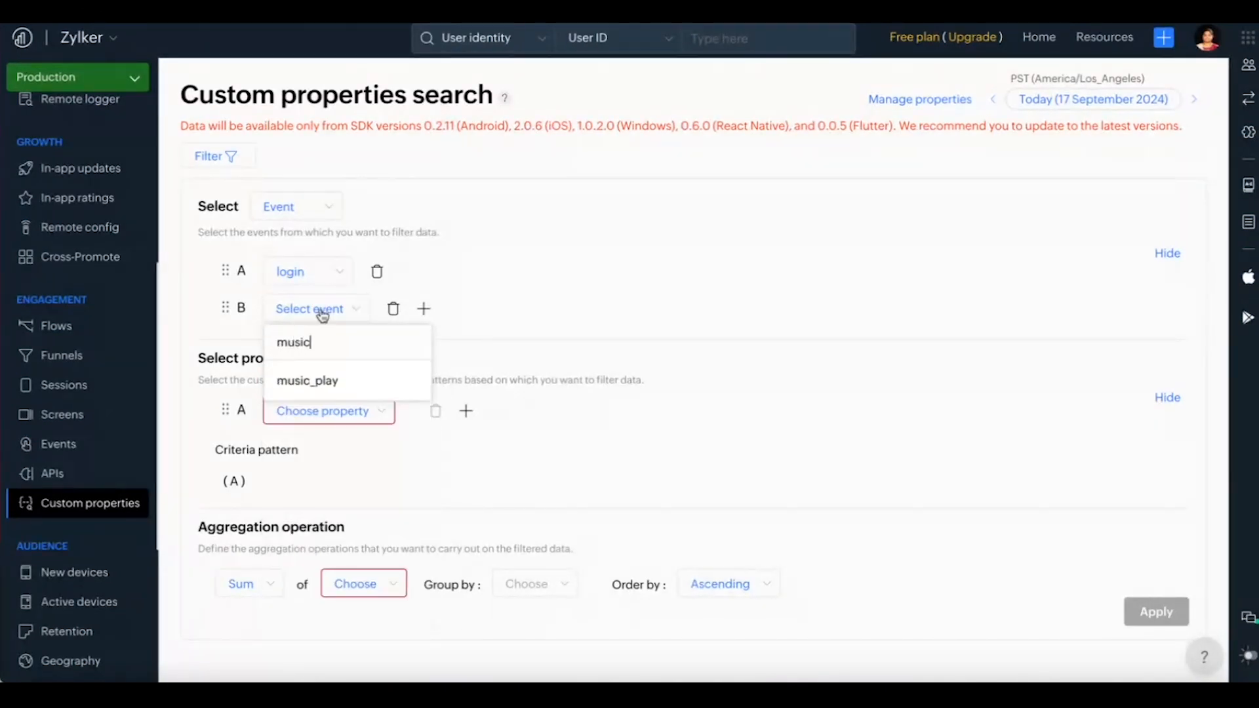
click(319, 380)
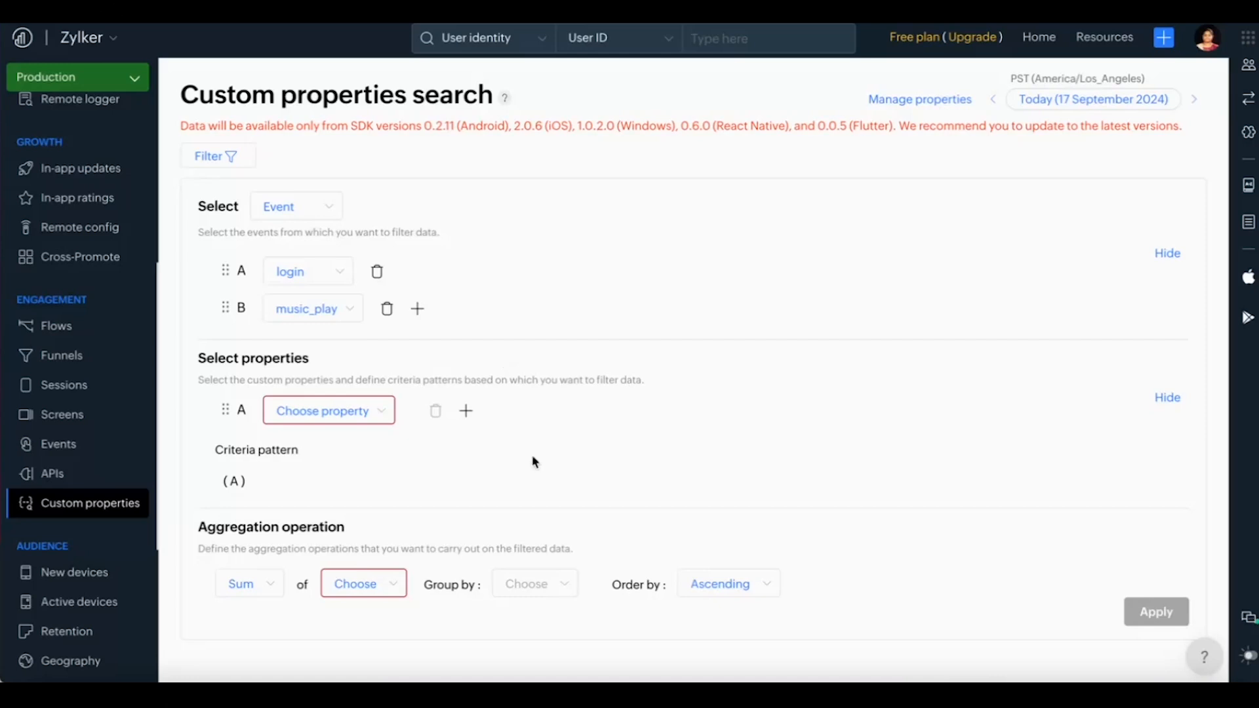
Step: Set property criterion A to Gender equals female and apply the search
click(377, 410)
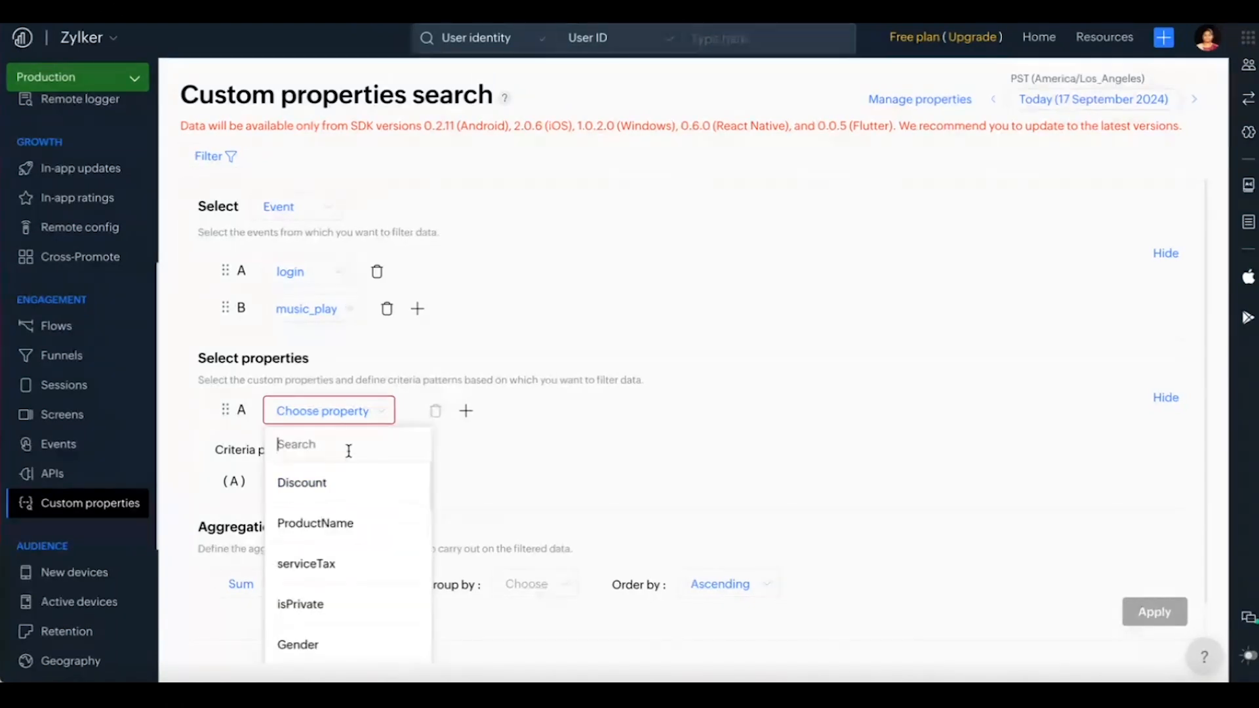
text(gende)
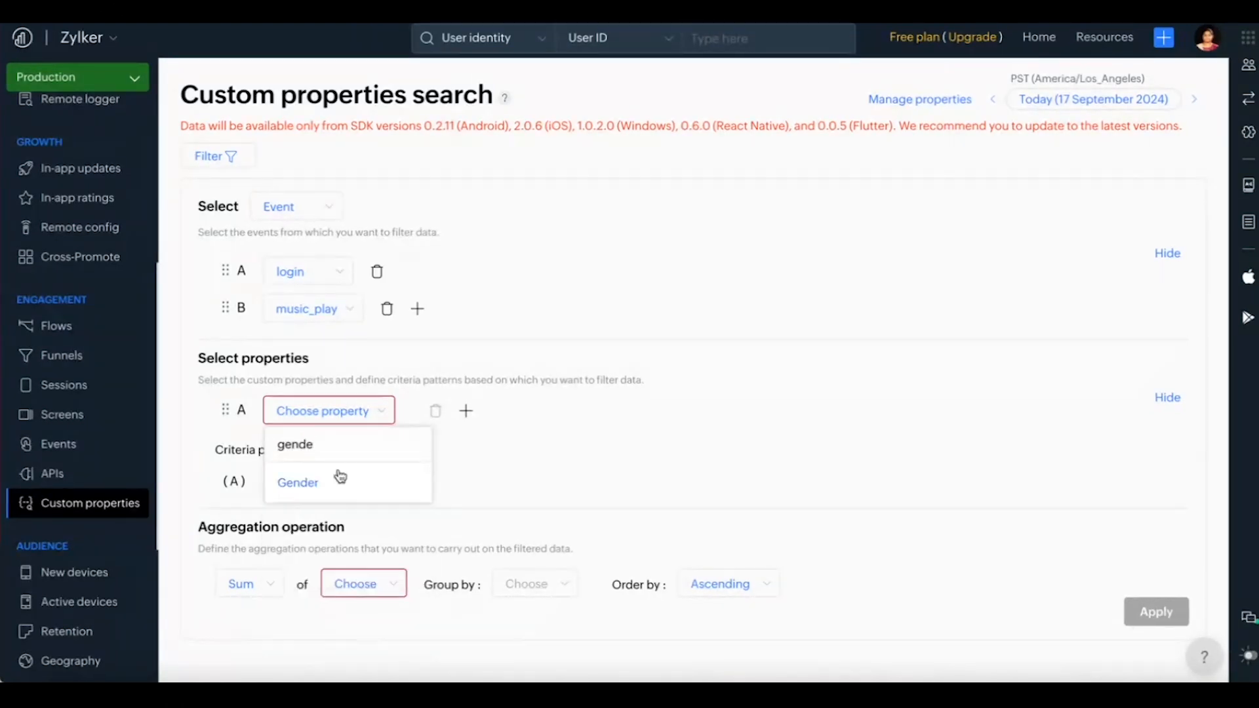
click(338, 497)
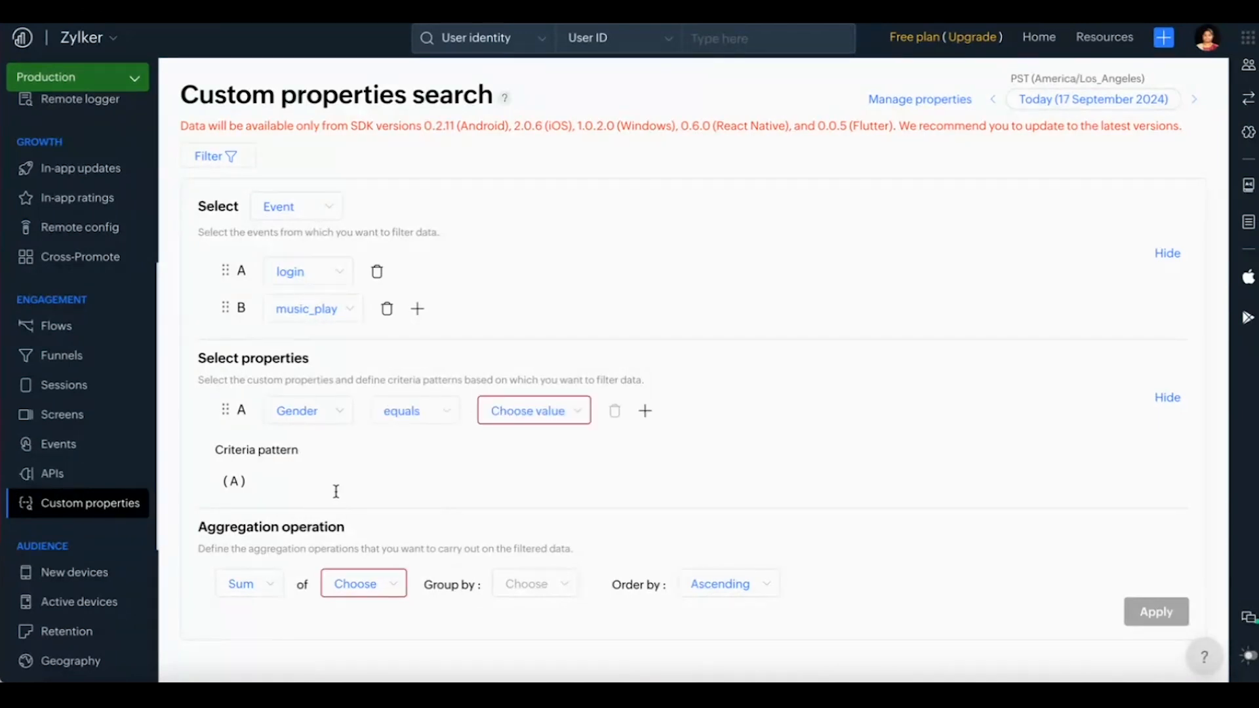
click(543, 422)
click(552, 525)
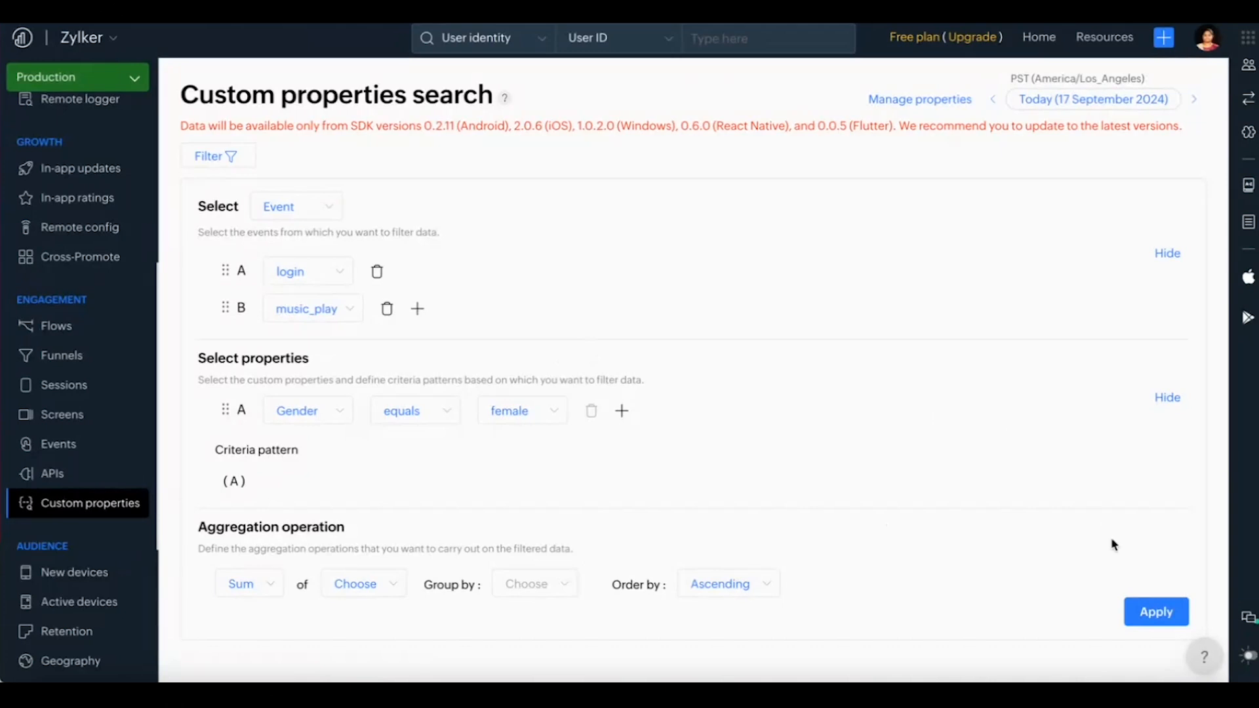
click(1158, 620)
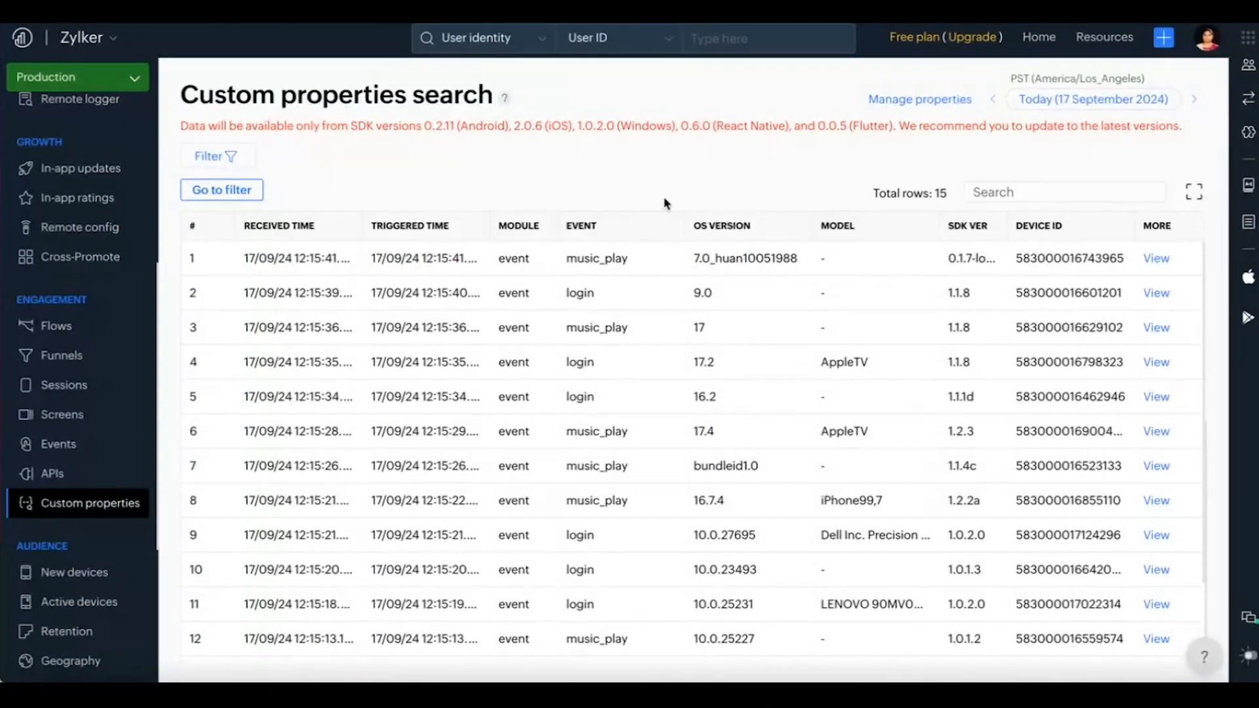
Step: Return to the filter, set the search period to Last 30 Days, and look over the matching event rows
click(233, 191)
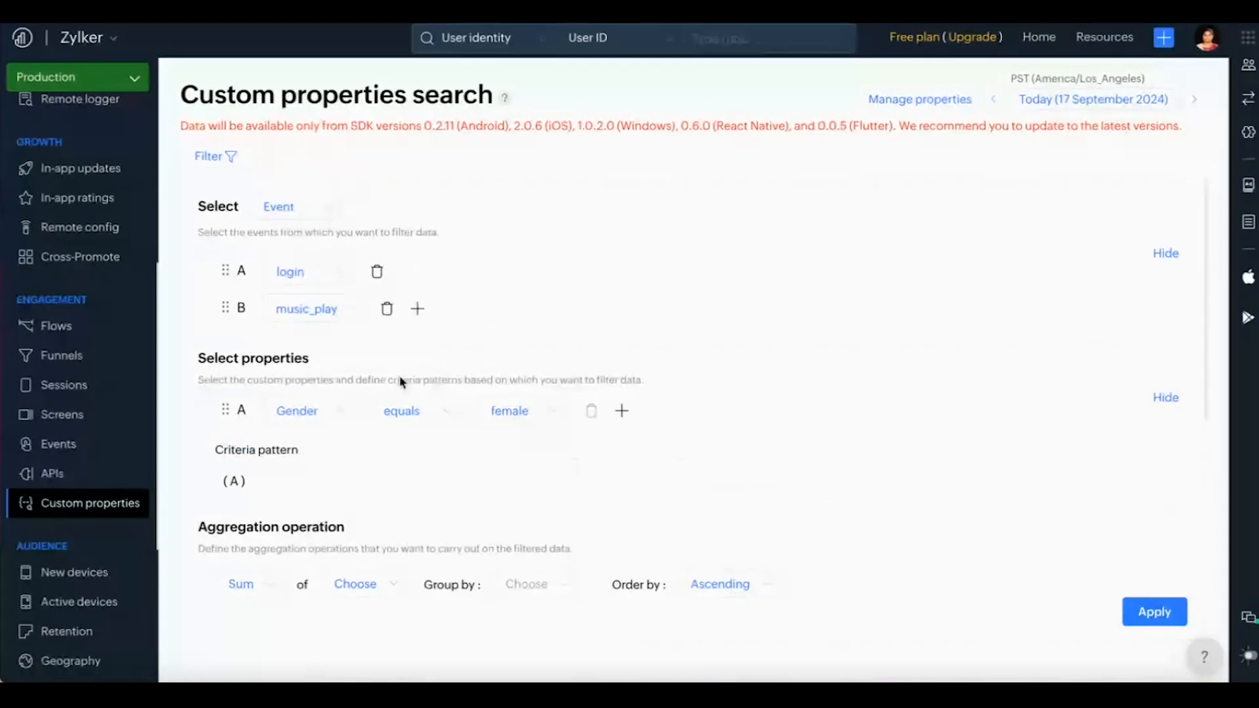
click(1095, 105)
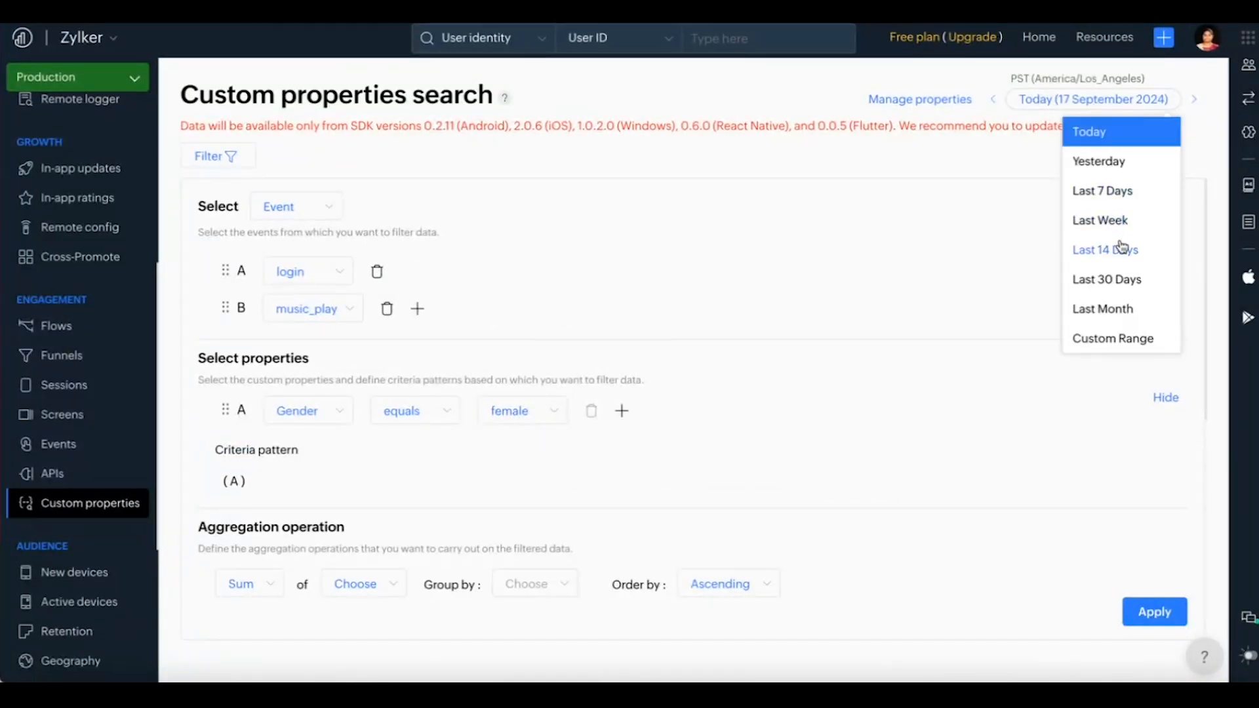
click(1129, 278)
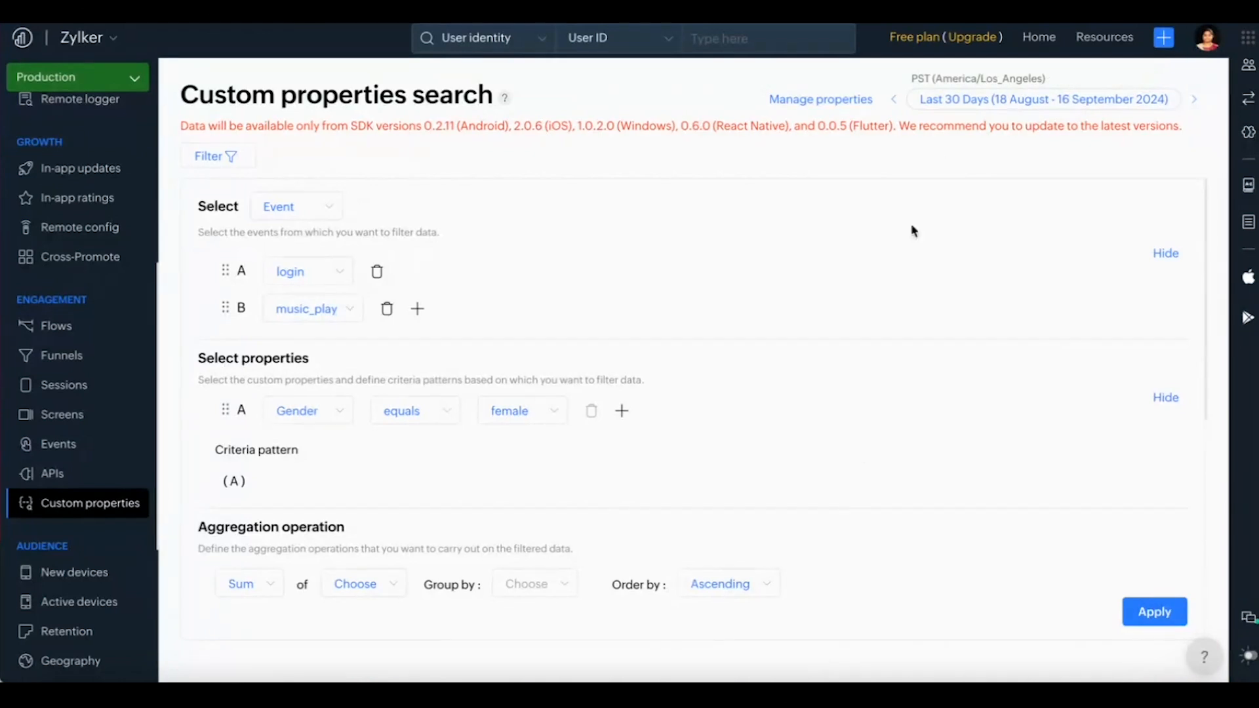
scroll(844, 518, down, 8)
scroll(844, 517, up, 1)
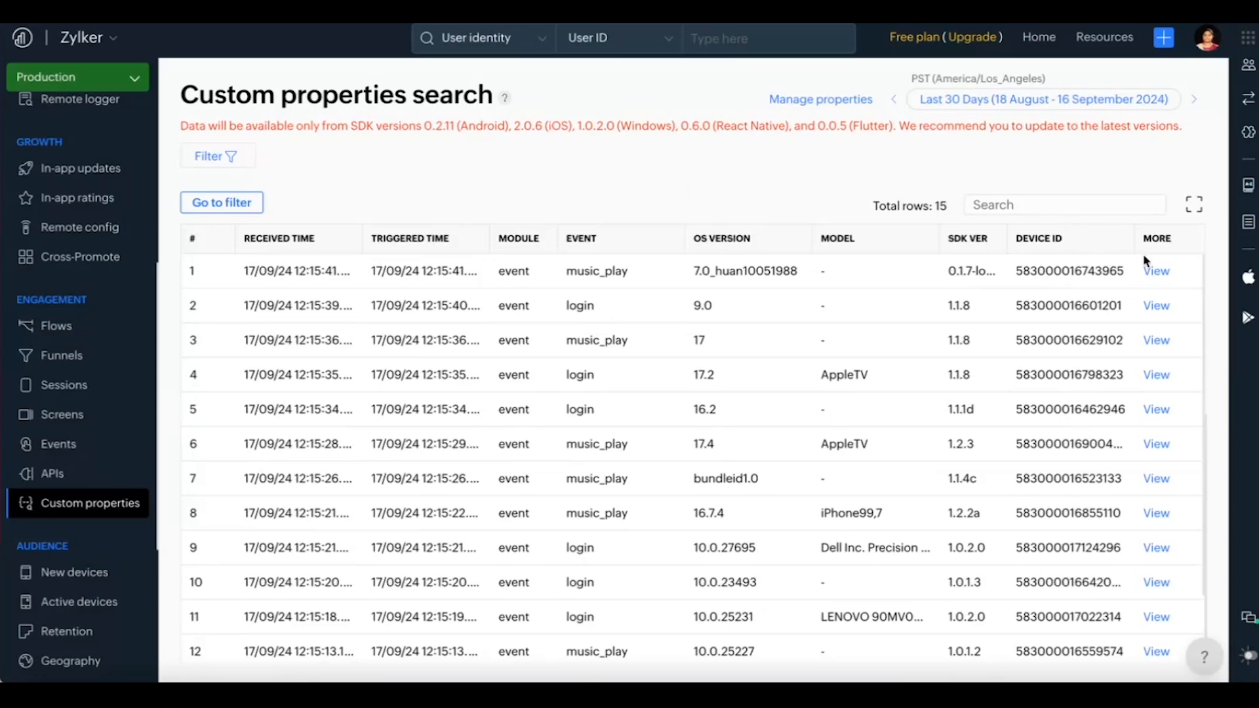
Step: Examine the first music_play row's detailed info down to its custom properties, and close it
click(1157, 271)
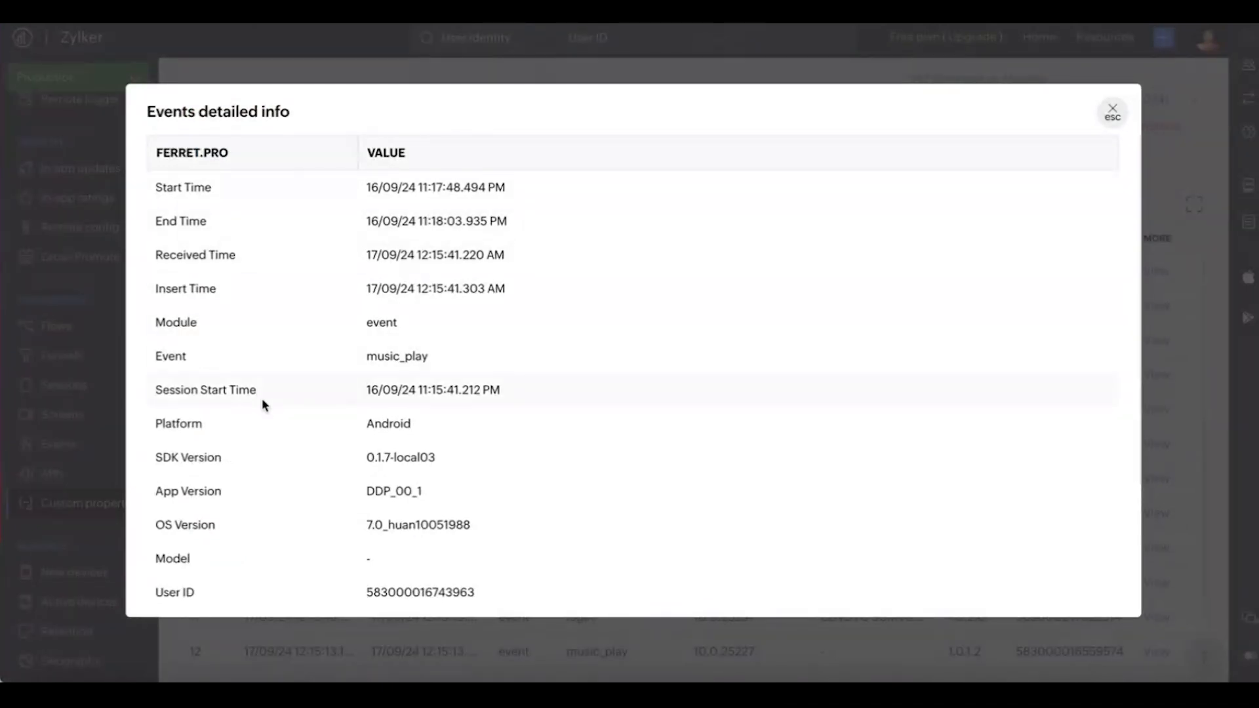
scroll(270, 470, down, 1)
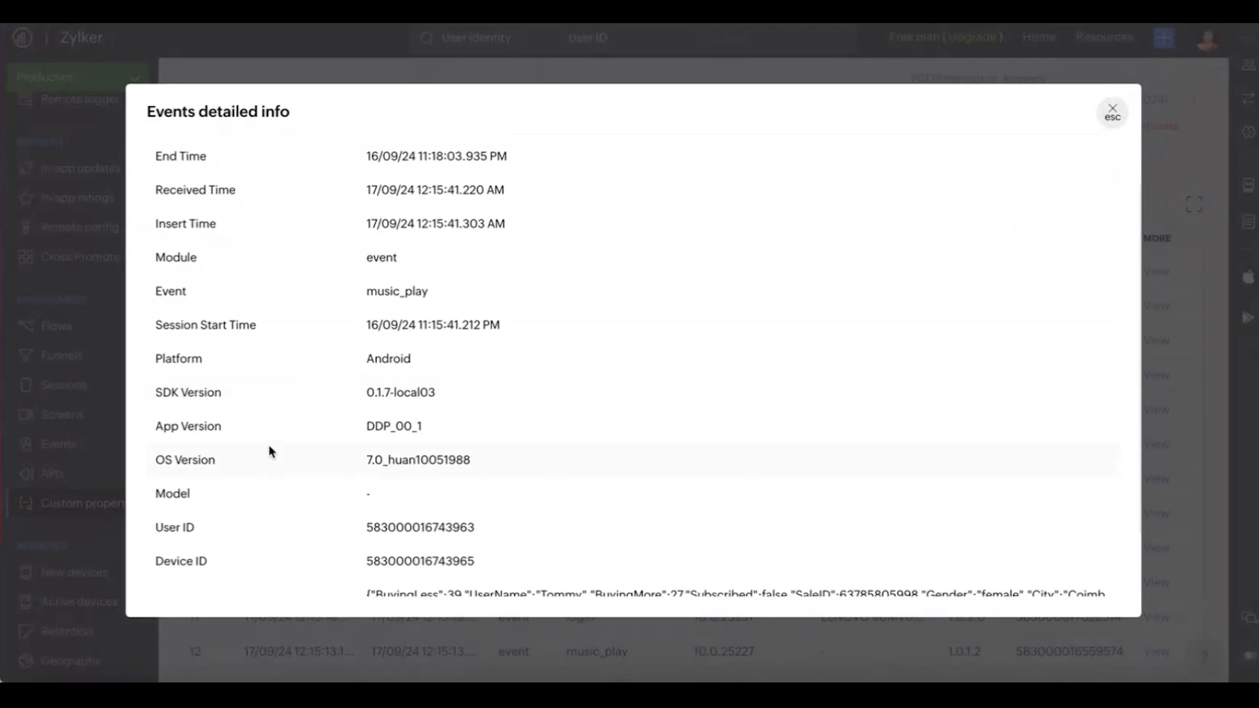
scroll(271, 439, down, 1)
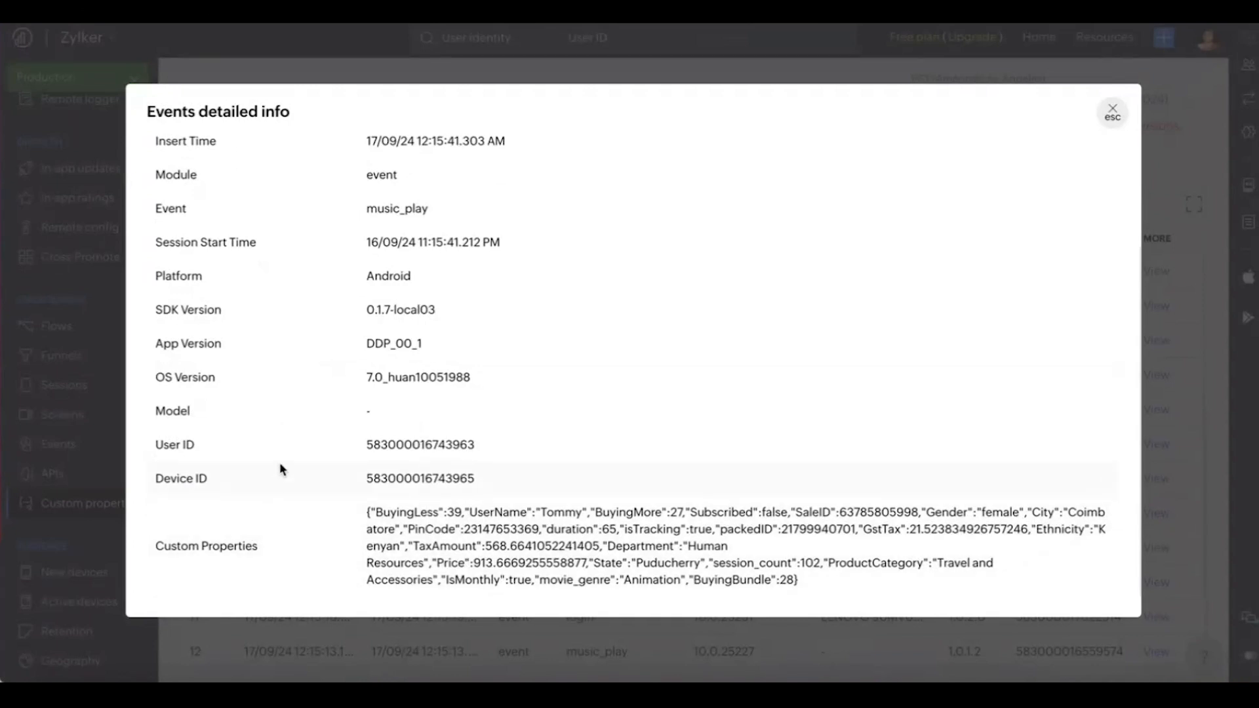
click(1111, 114)
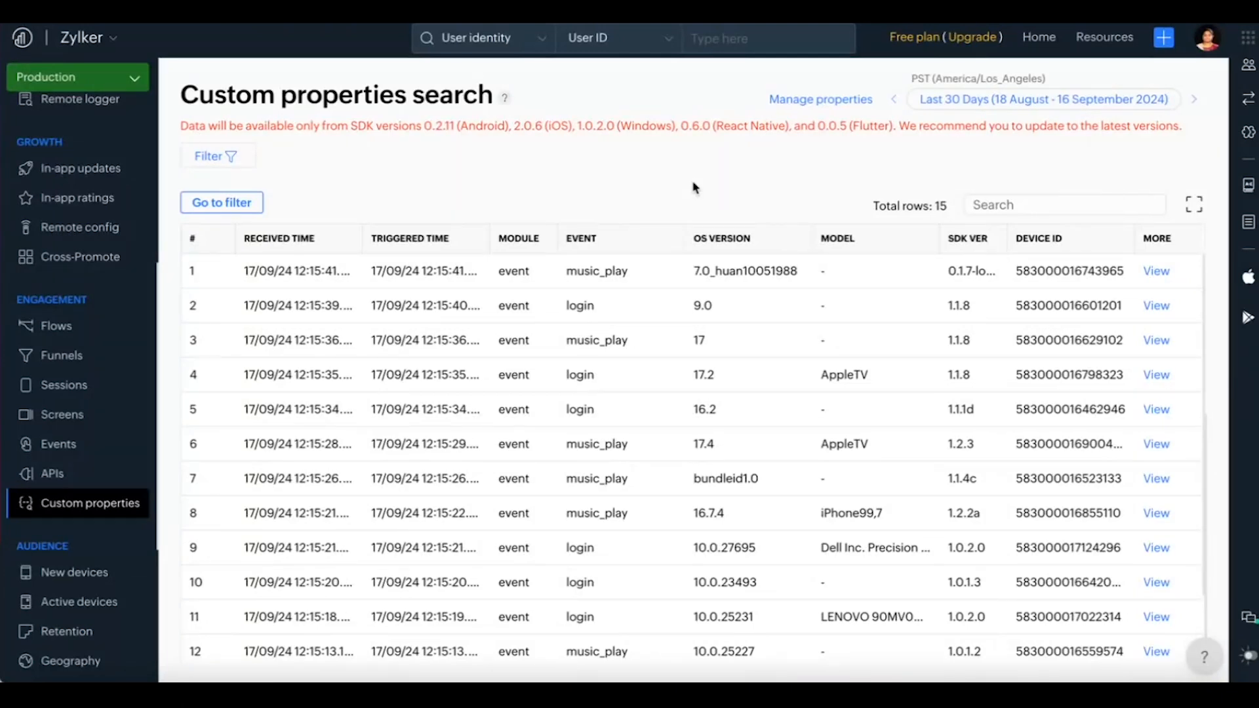
Step: Return to the filter and add property criterion B, Subscribed equals True, joined to the Gender criterion with AND
click(240, 203)
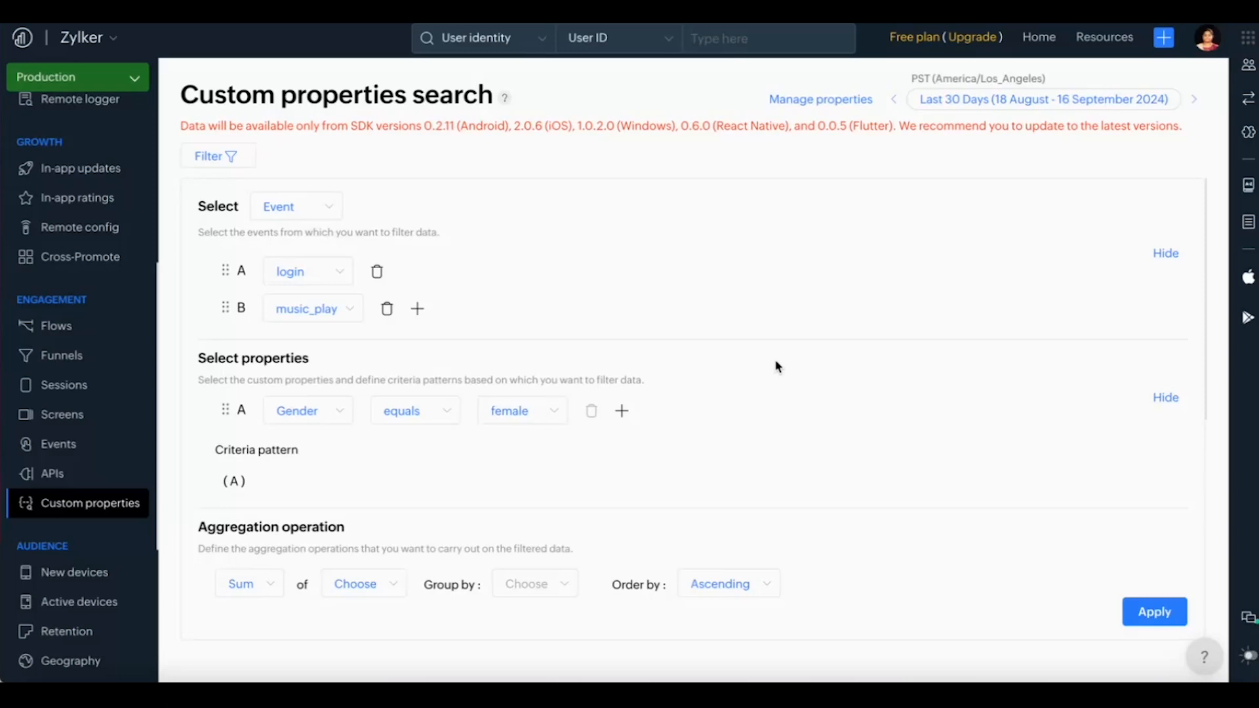
click(622, 411)
scroll(550, 502, down, 1)
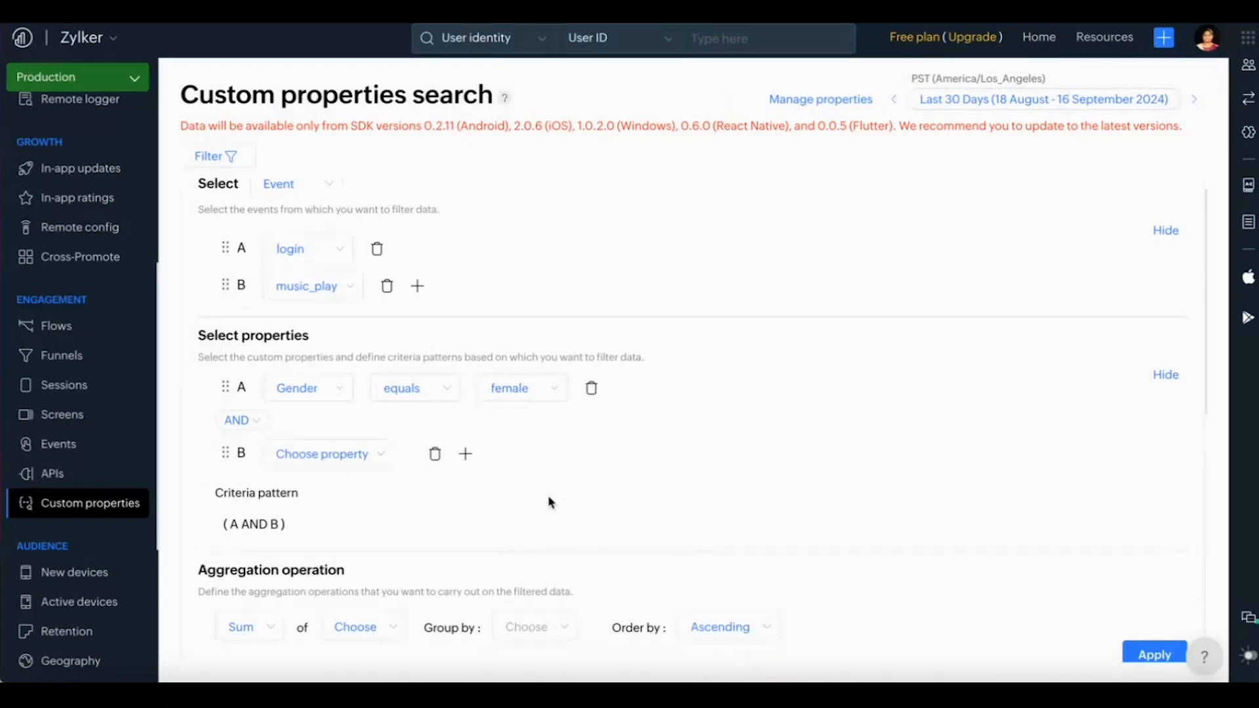
click(374, 453)
text(subs)
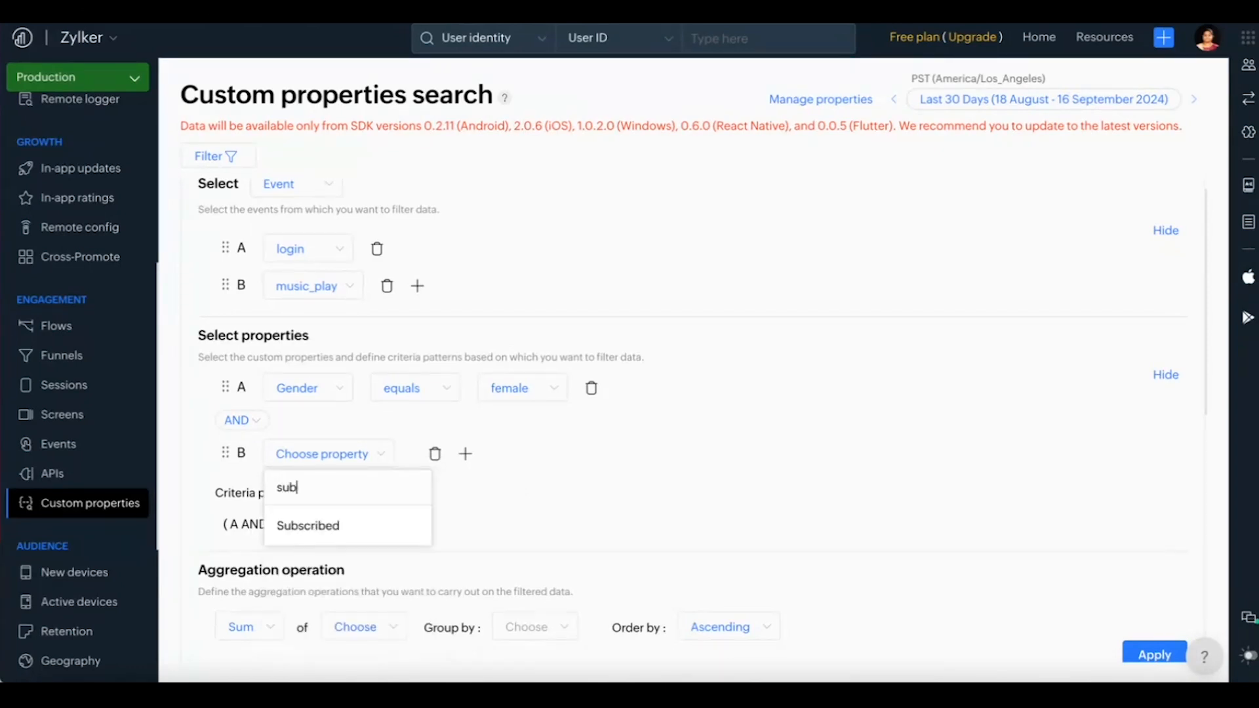
click(336, 527)
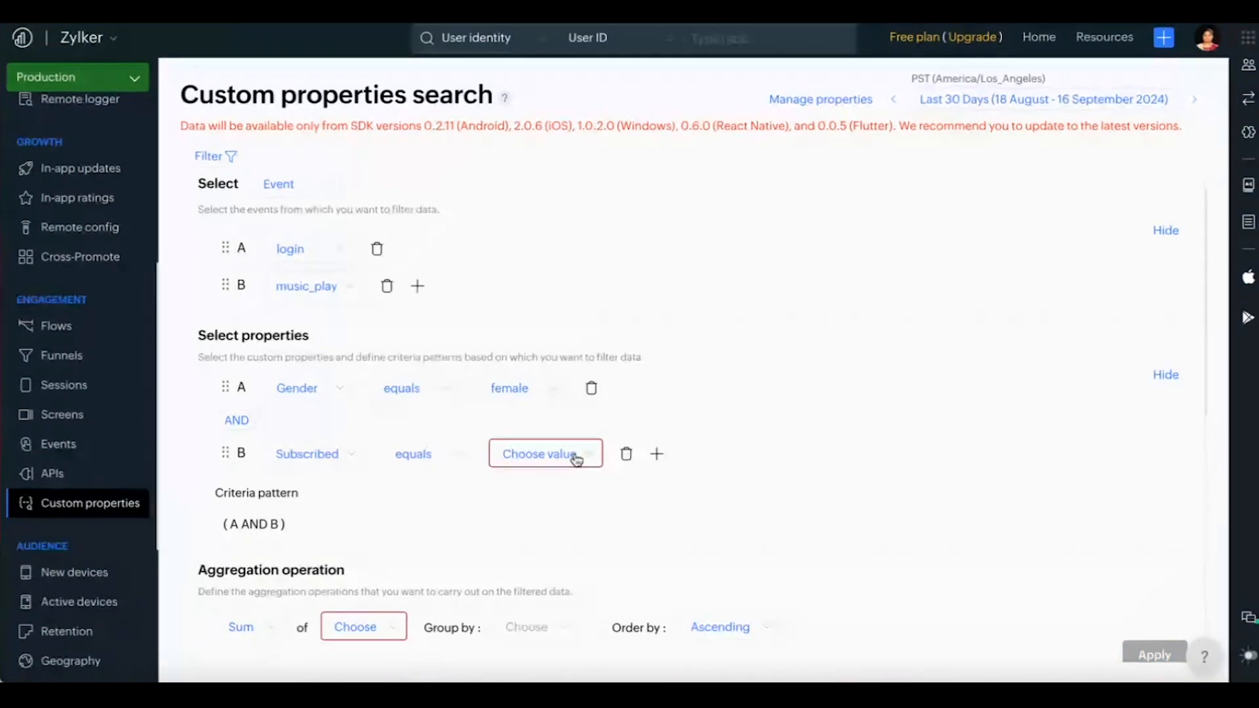
click(576, 459)
click(552, 498)
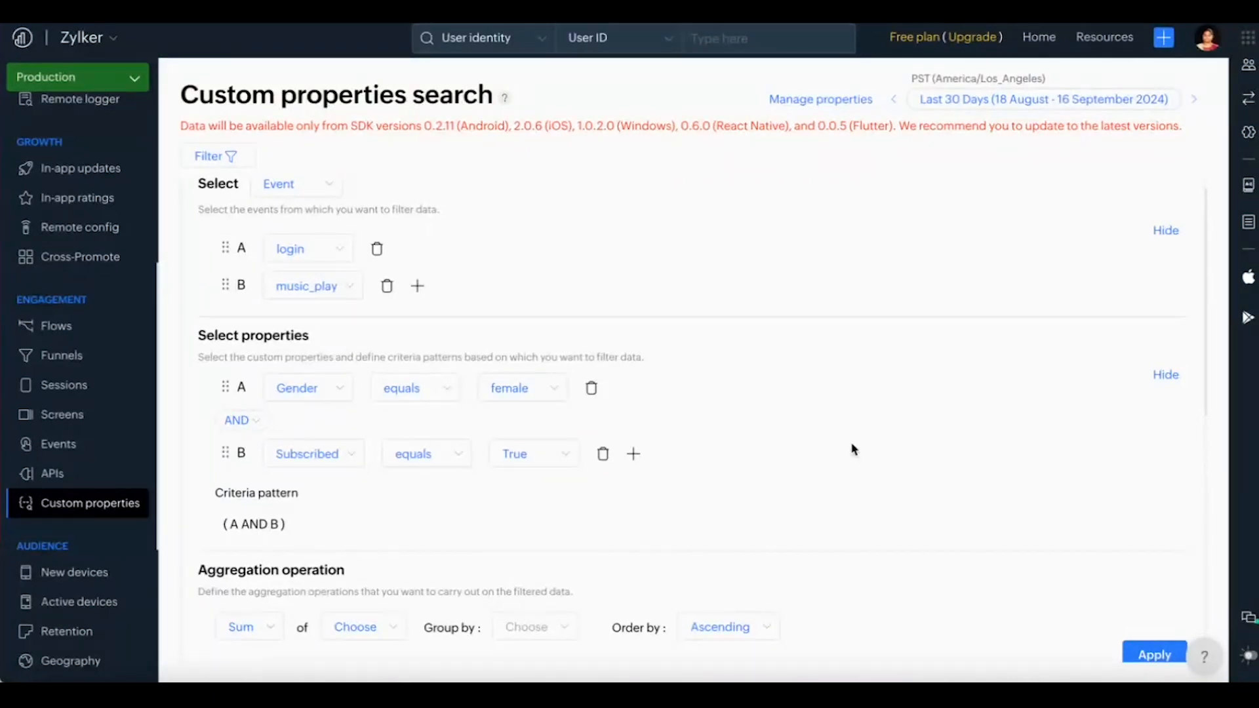
scroll(854, 449, down, 1)
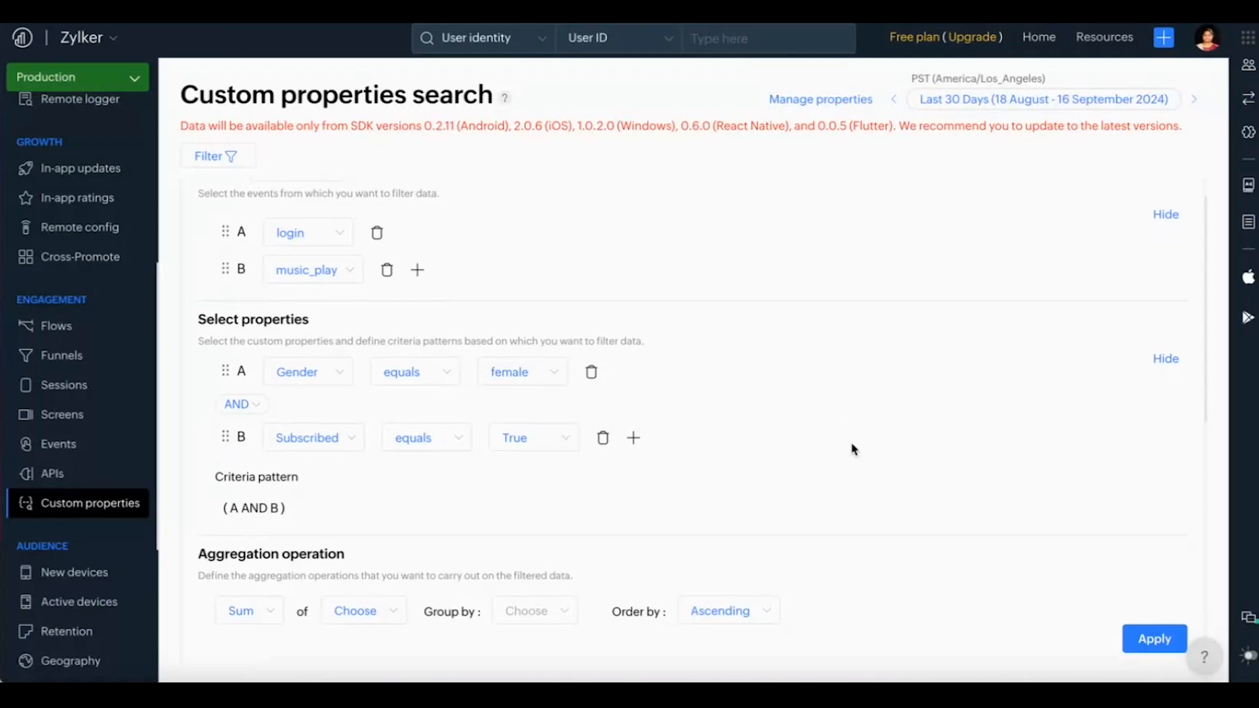
Step: Apply the search with both property criteria and look over the matching login and music_play rows
scroll(853, 449, up, 1)
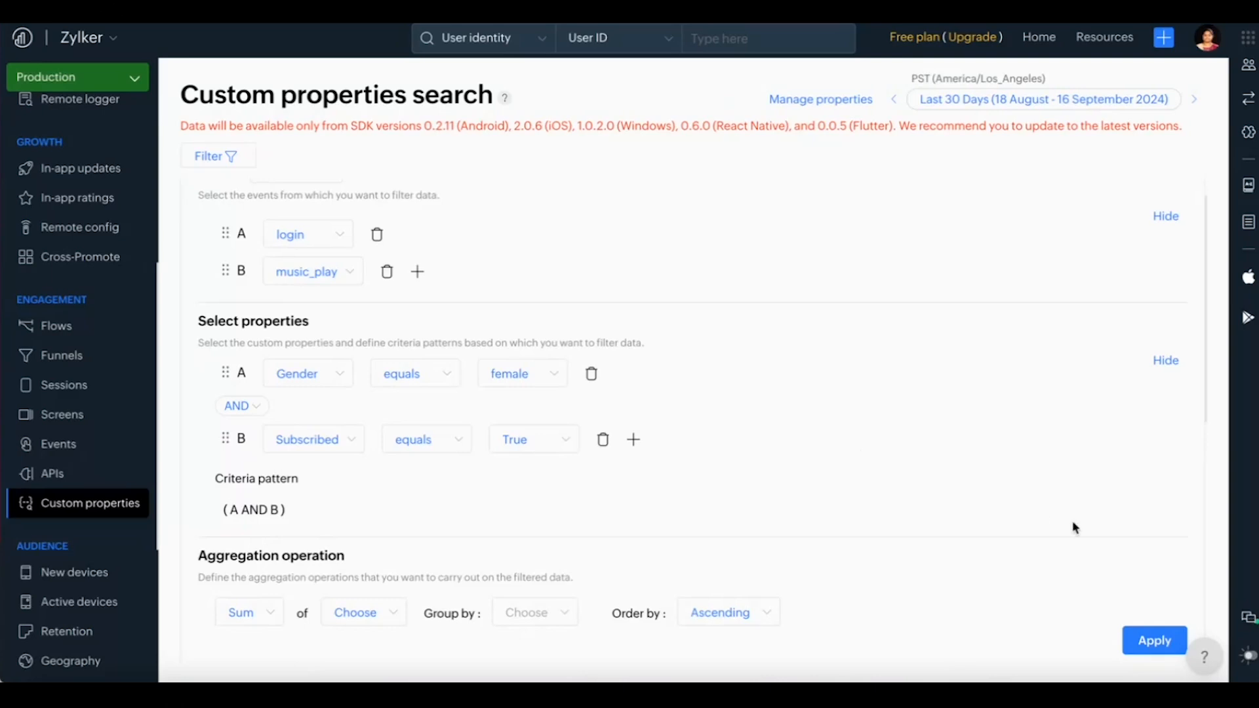
click(1155, 641)
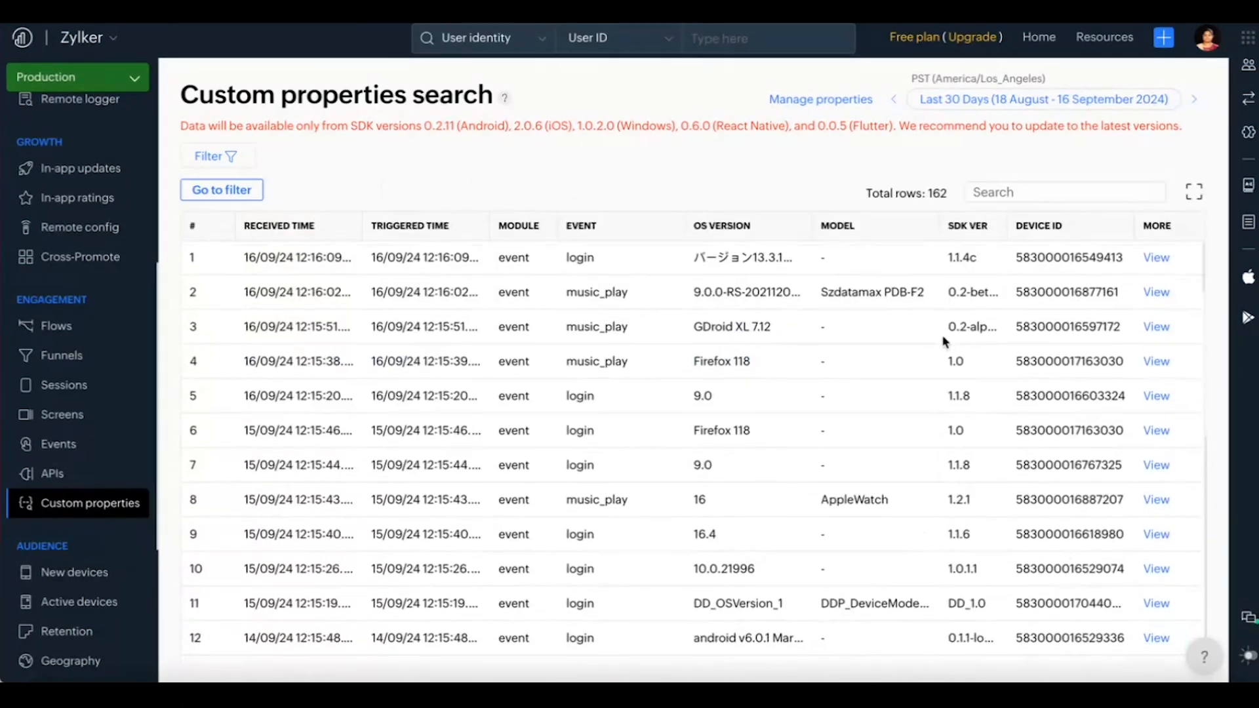
scroll(944, 341, down, 15)
scroll(944, 341, up, 12)
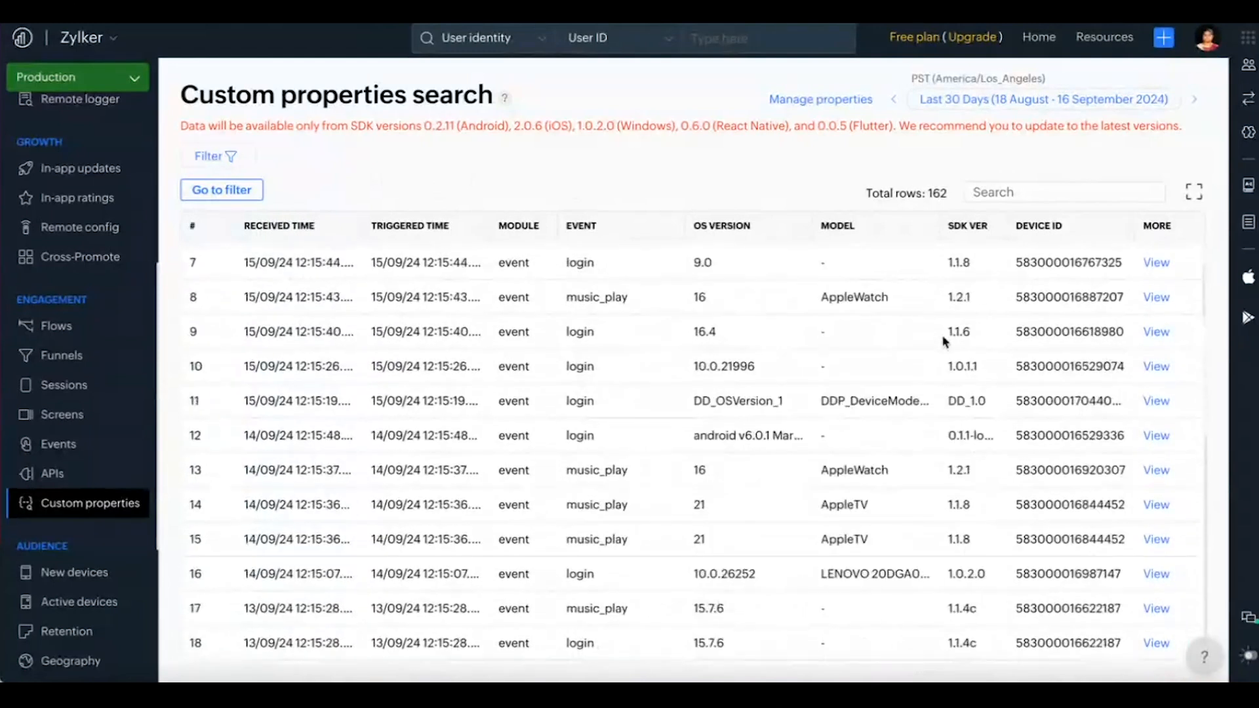
scroll(944, 341, up, 5)
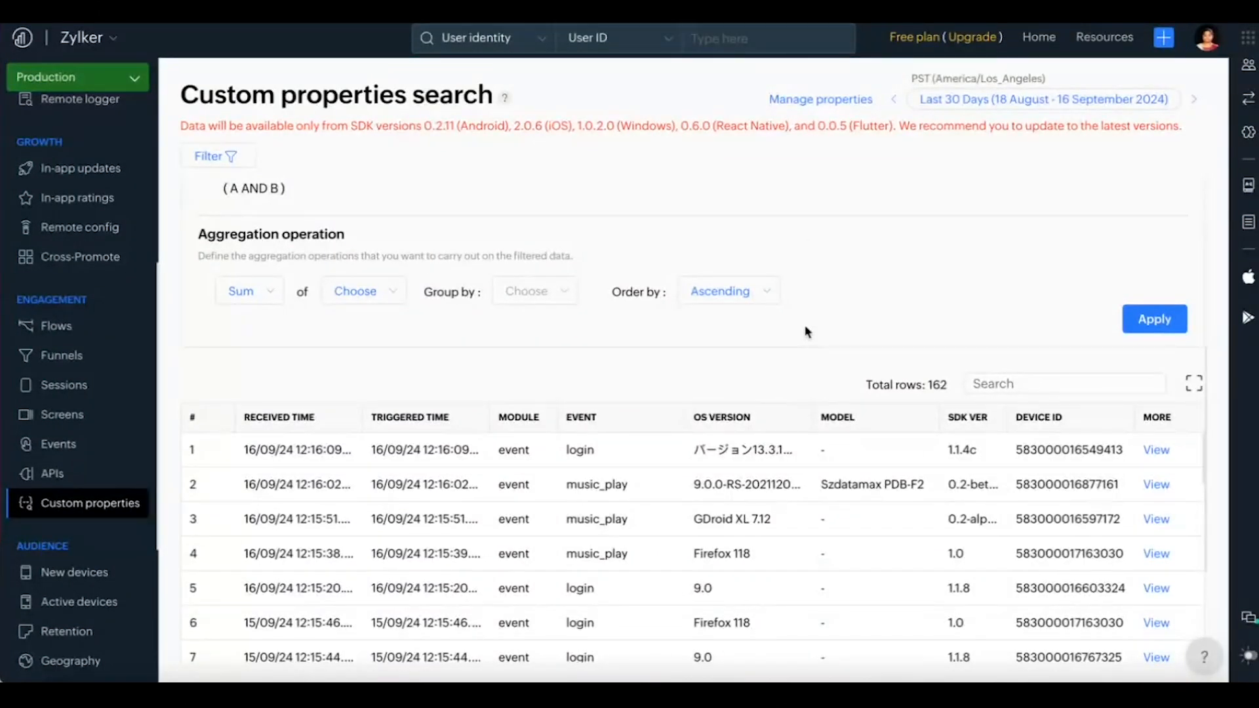
Step: Set the filter's aggregation operation to the average (Avg.) of the duration property
scroll(809, 245, up, 3)
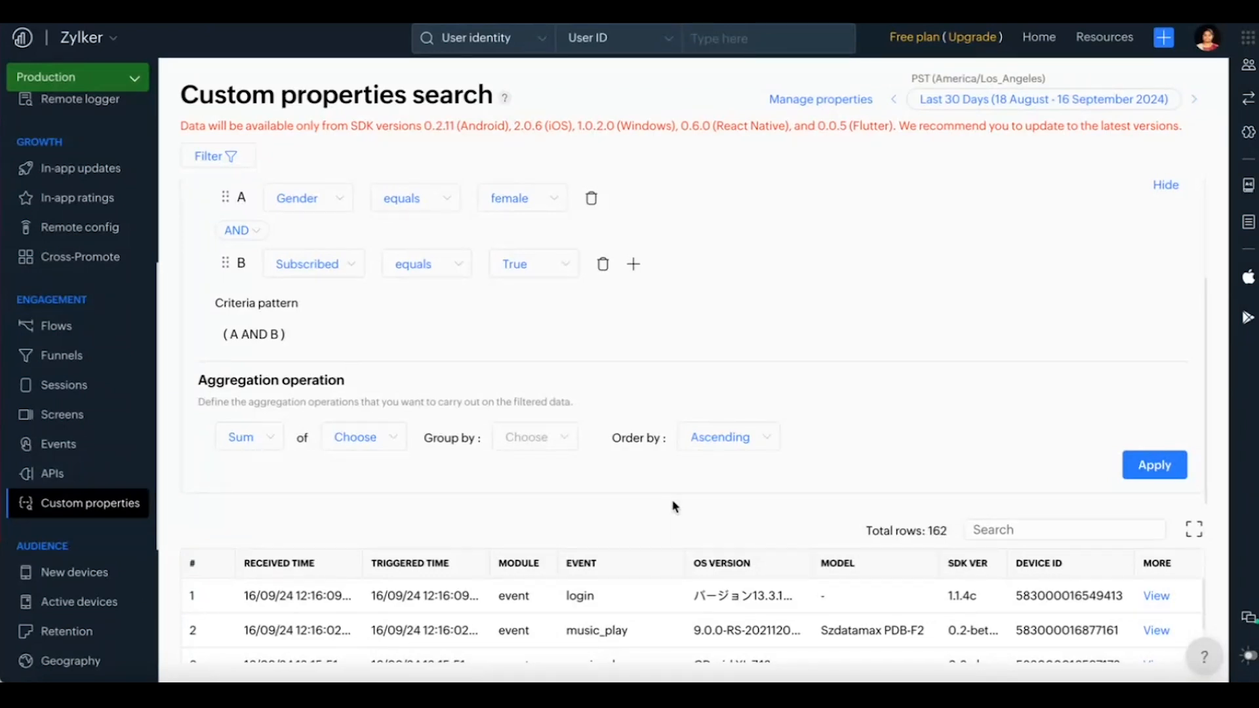
scroll(672, 507, down, 1)
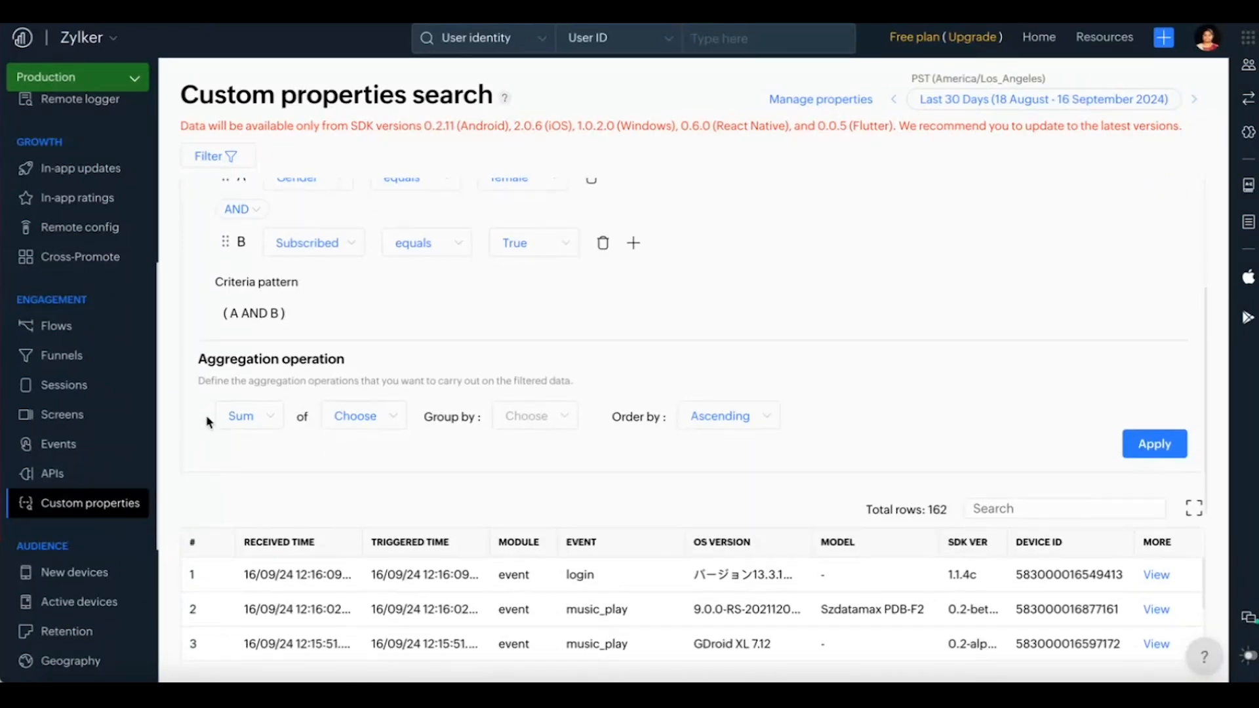
click(249, 423)
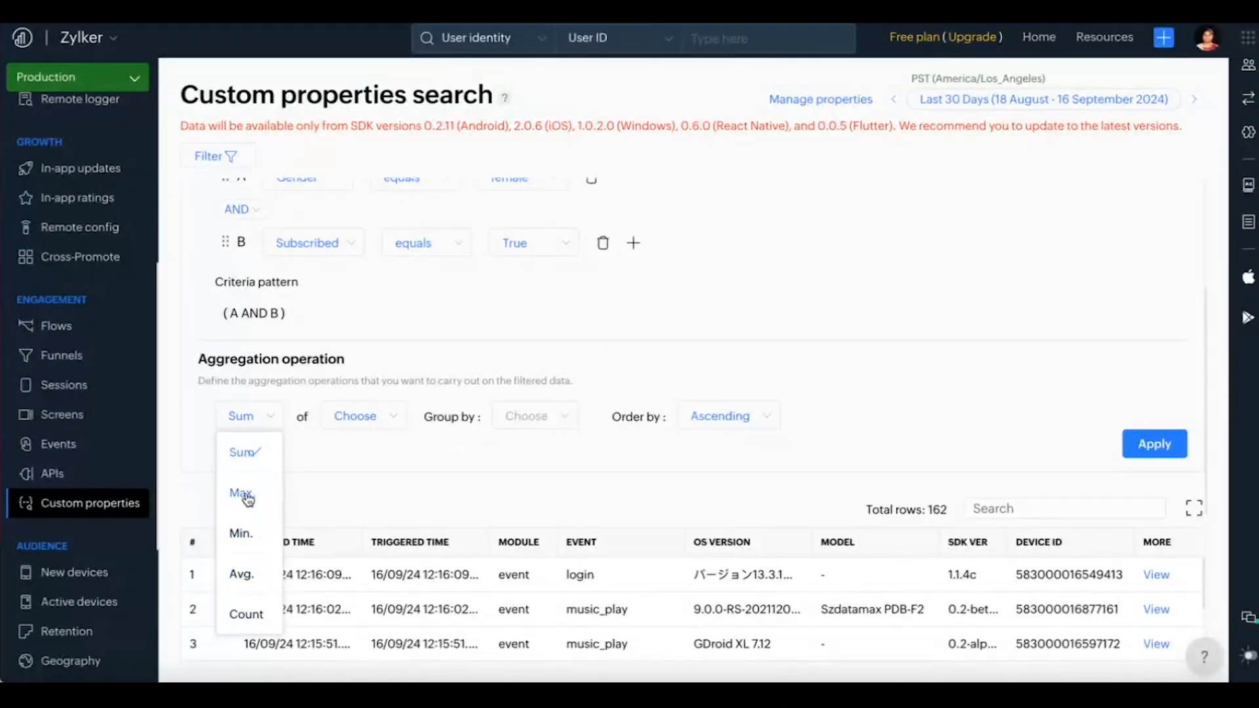
click(346, 493)
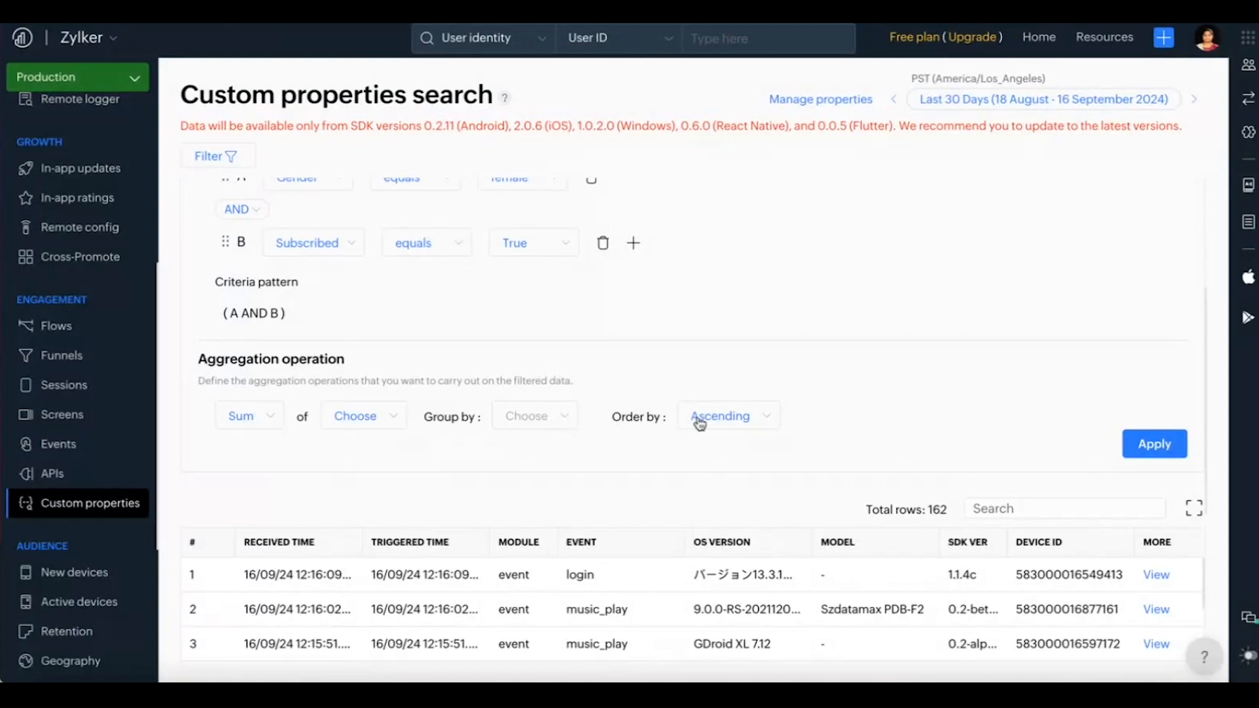
scroll(729, 352, down, 1)
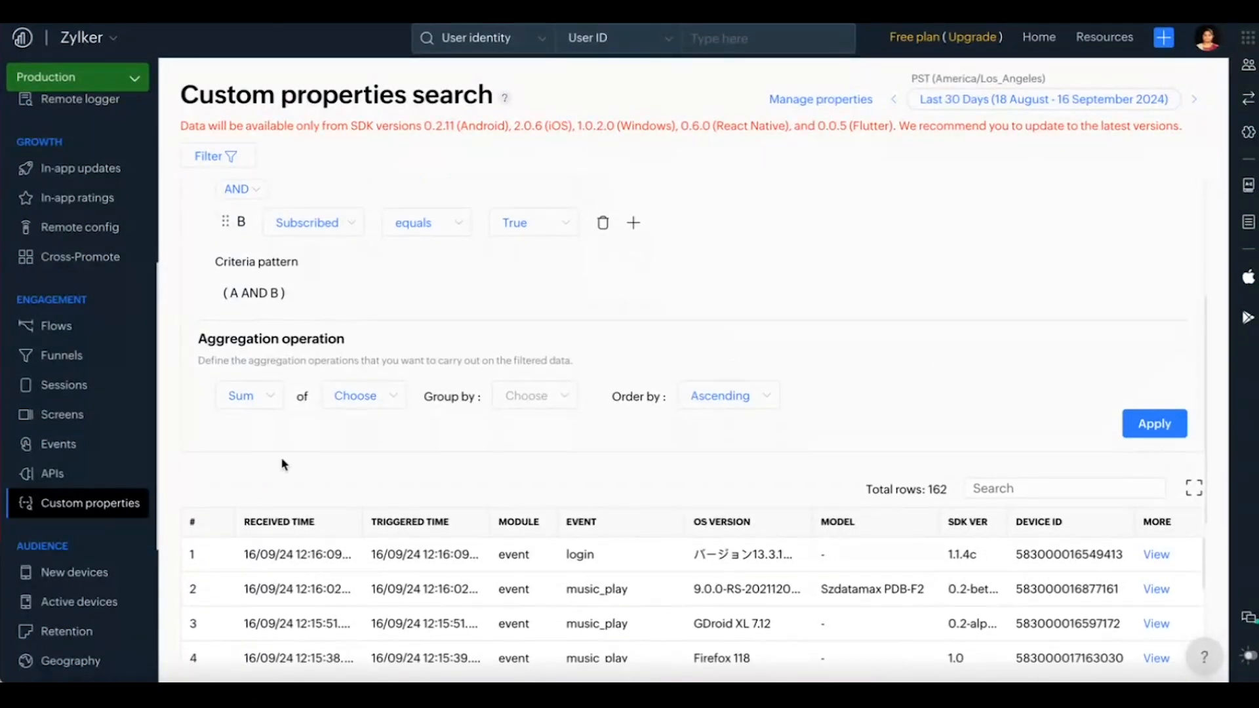
click(263, 401)
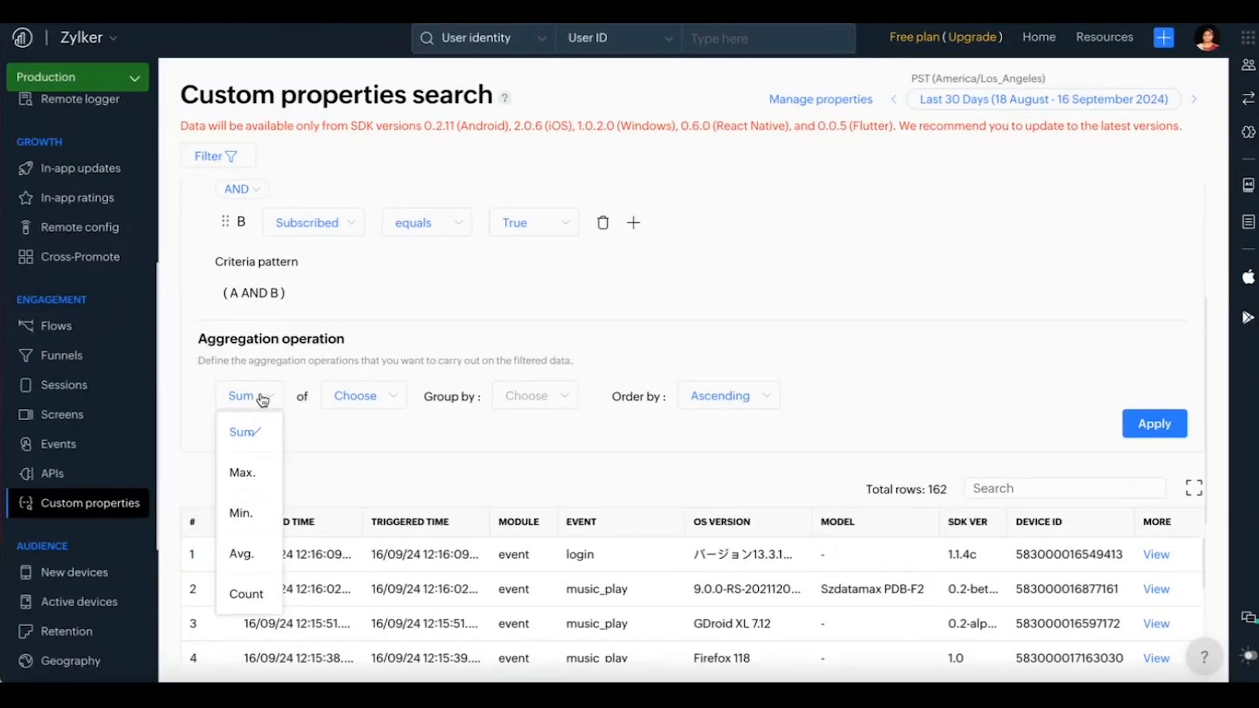
click(251, 555)
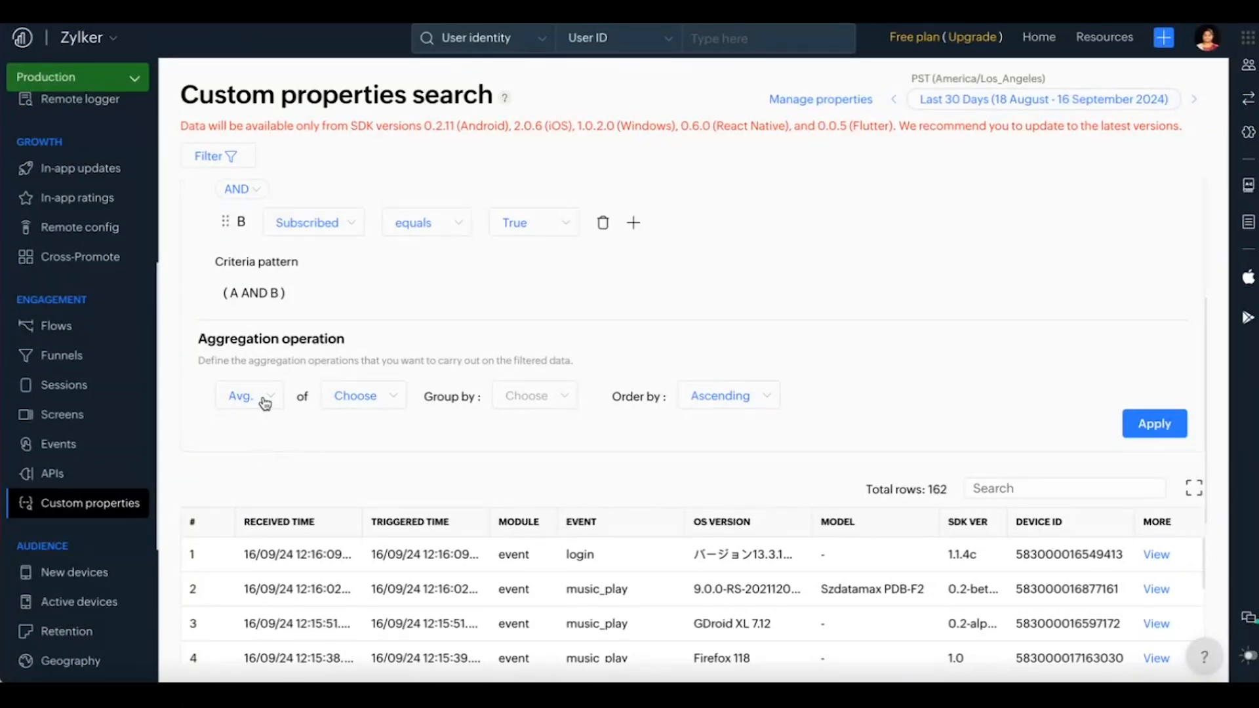
click(397, 403)
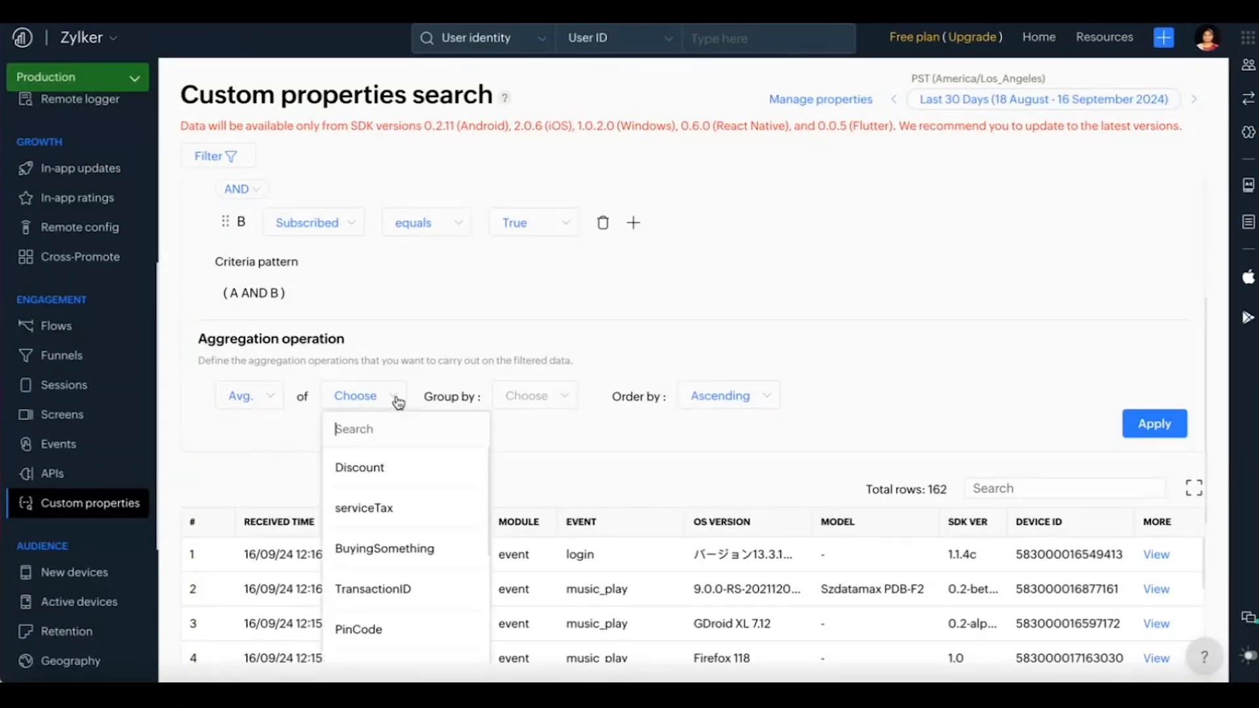
text(duratio)
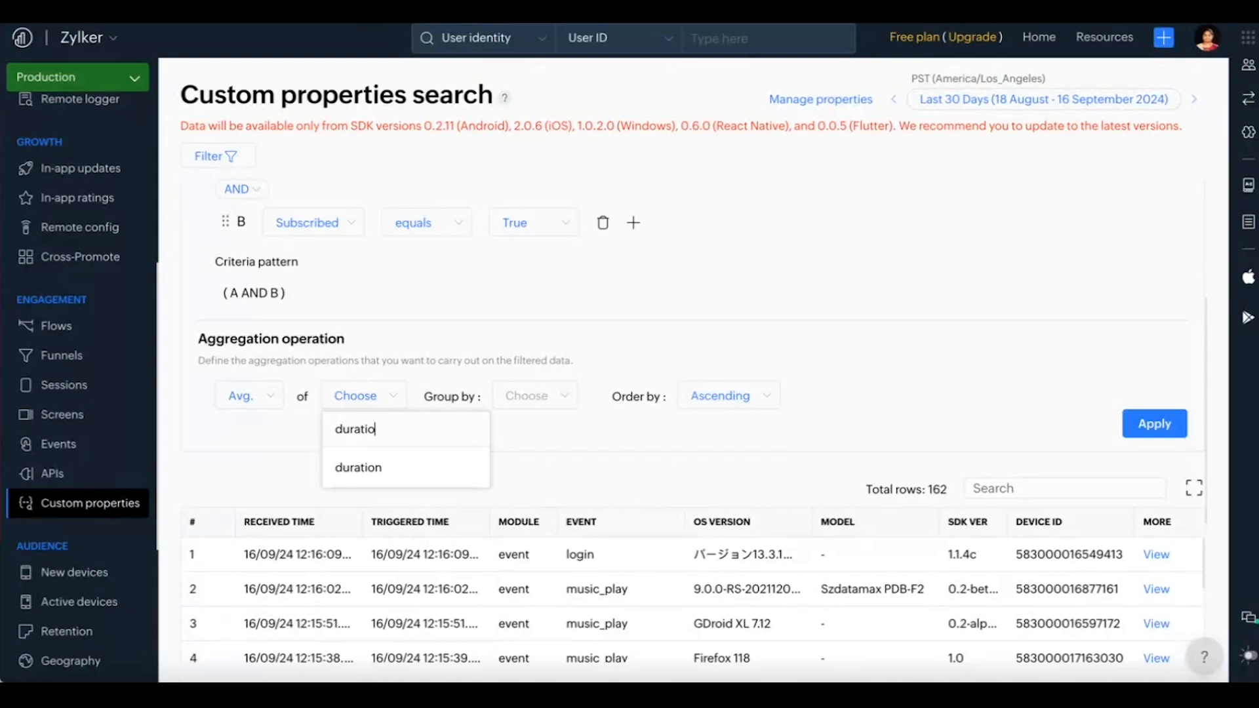
click(399, 479)
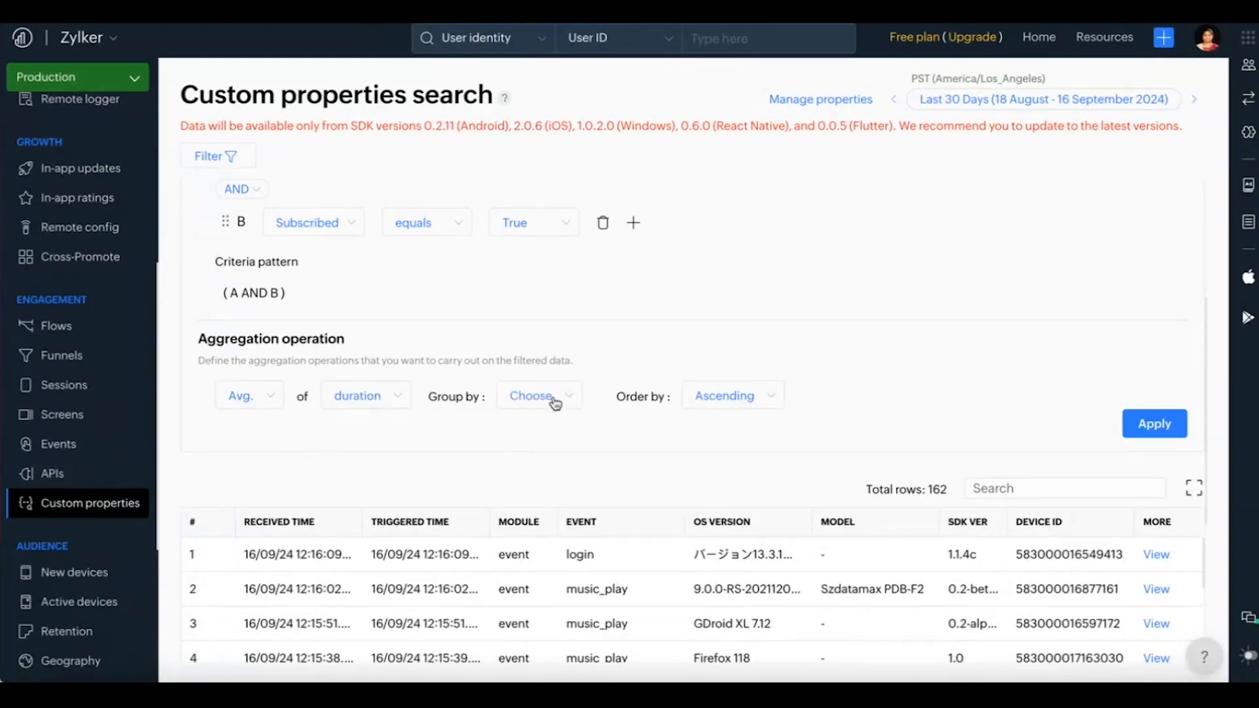
Step: Find the song_genre property and group the aggregated results by it
click(554, 402)
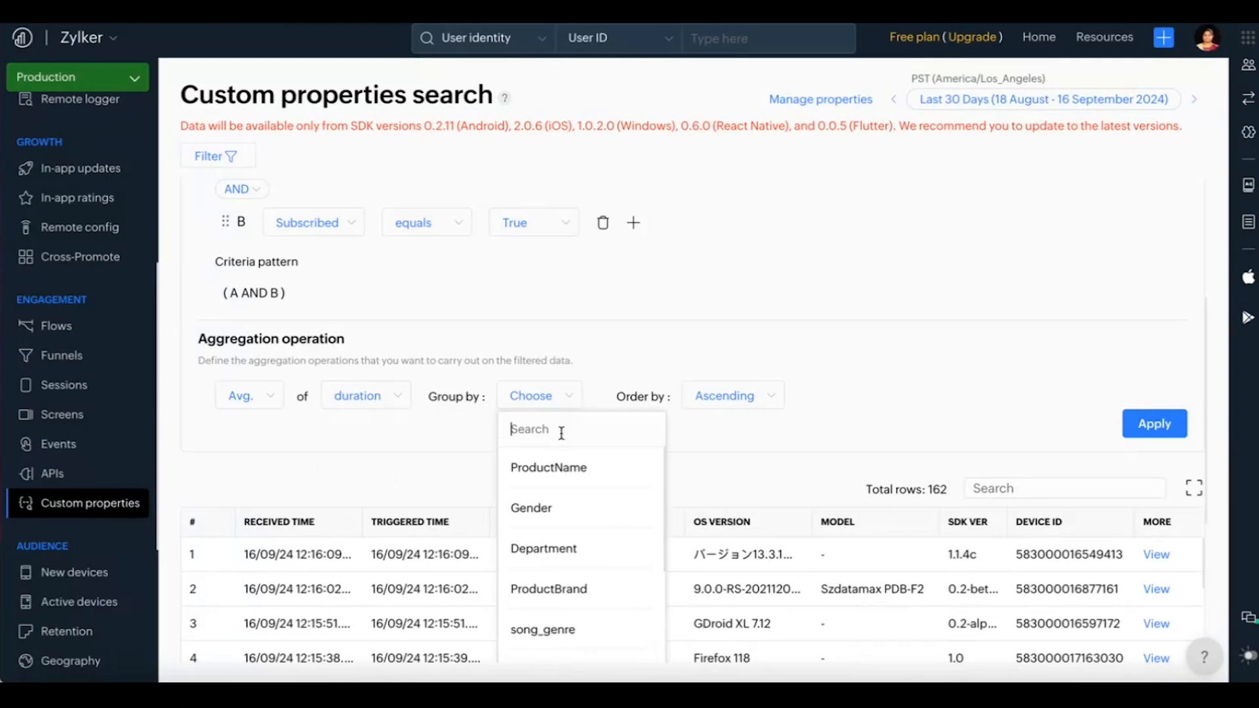
text(mudsic)
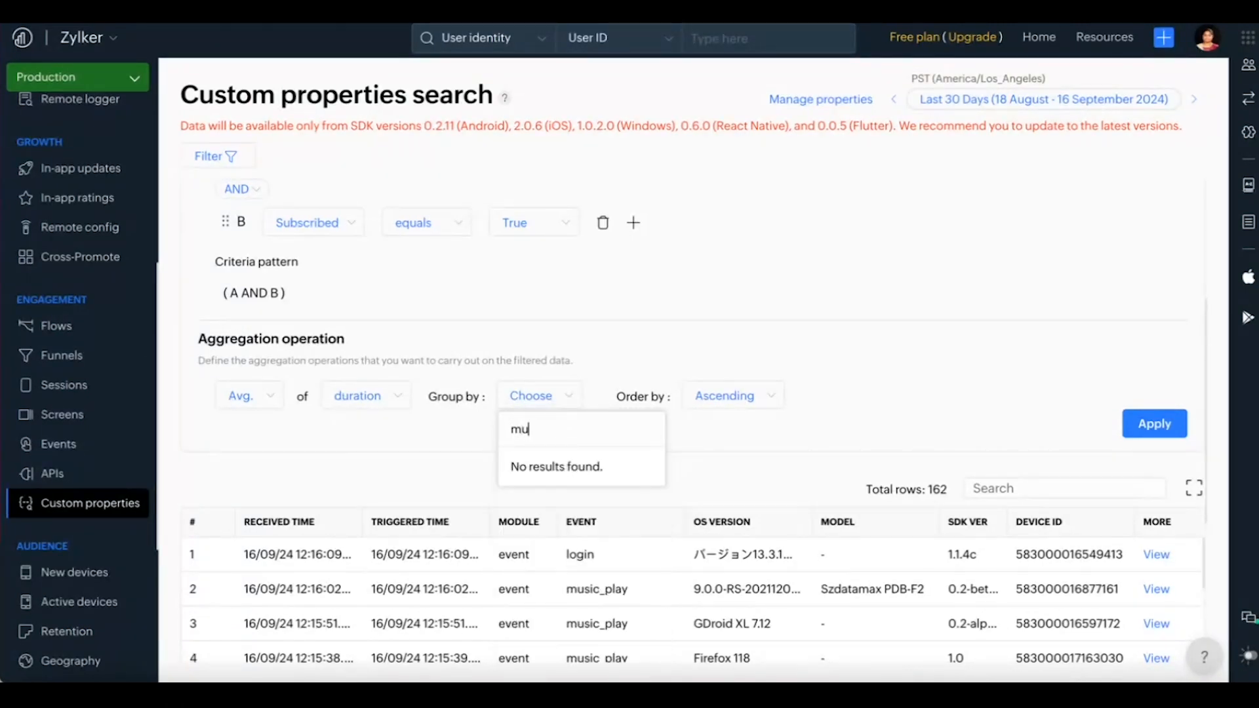
key(BackSpace)
key(BackSpace)
key(BackSpace)
key(BackSpace)
text(si)
click(555, 398)
text(m)
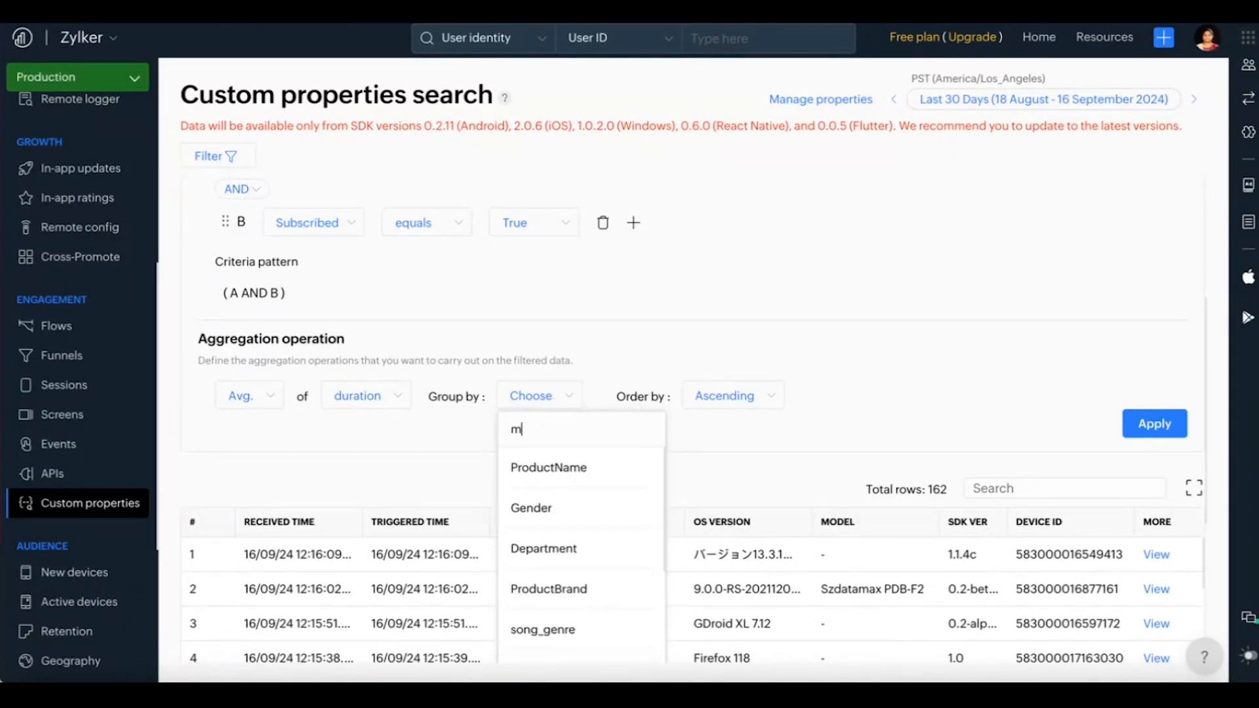
key(BackSpace)
text(son)
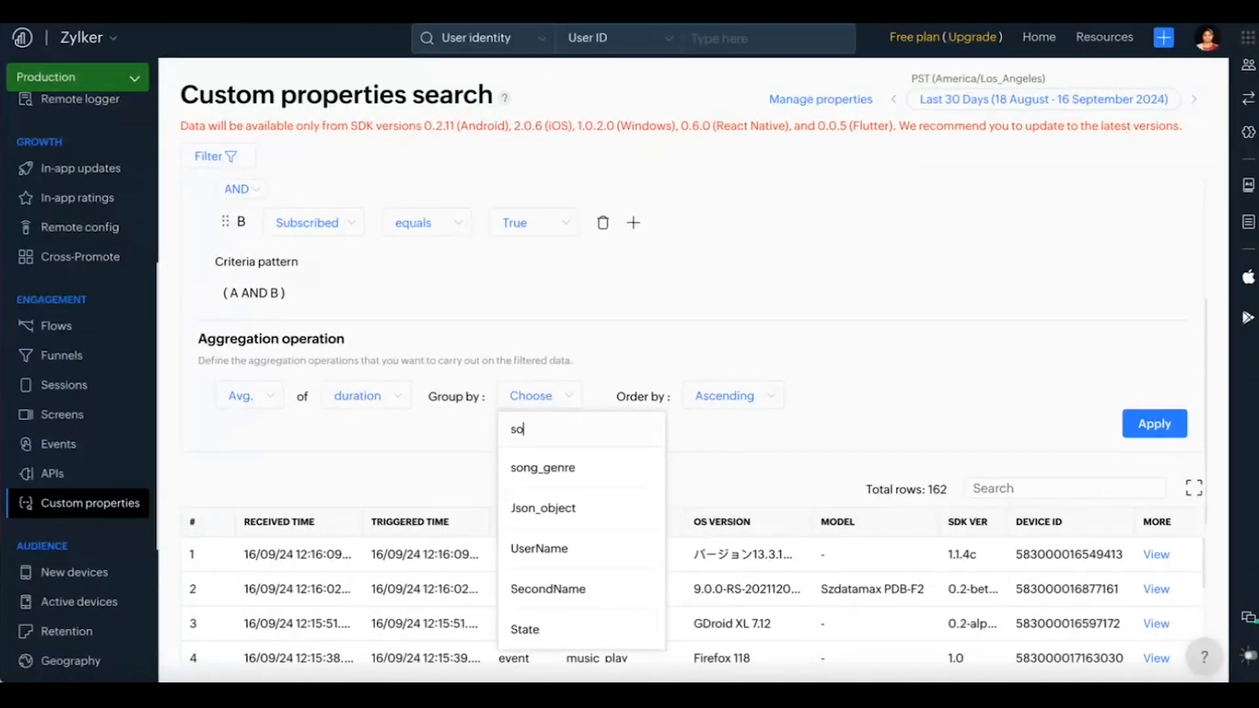
click(555, 480)
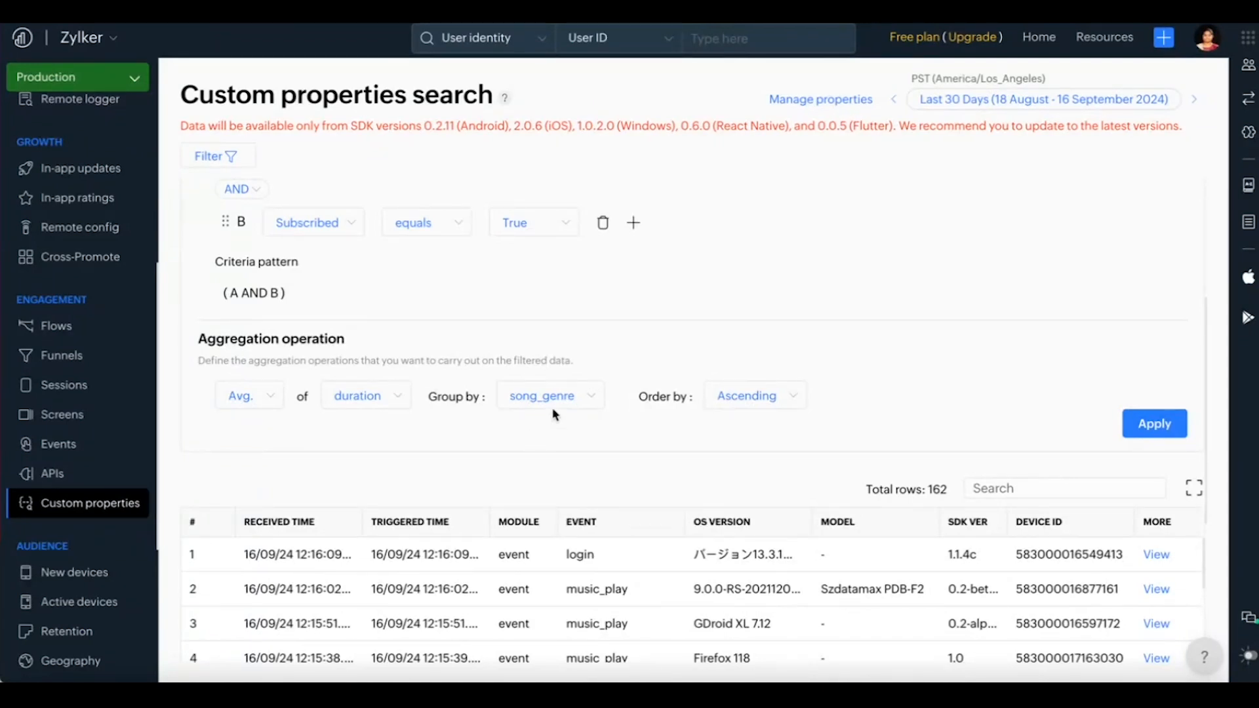
Step: Order the aggregated results in Descending order and apply the search
click(773, 406)
click(789, 475)
click(1171, 427)
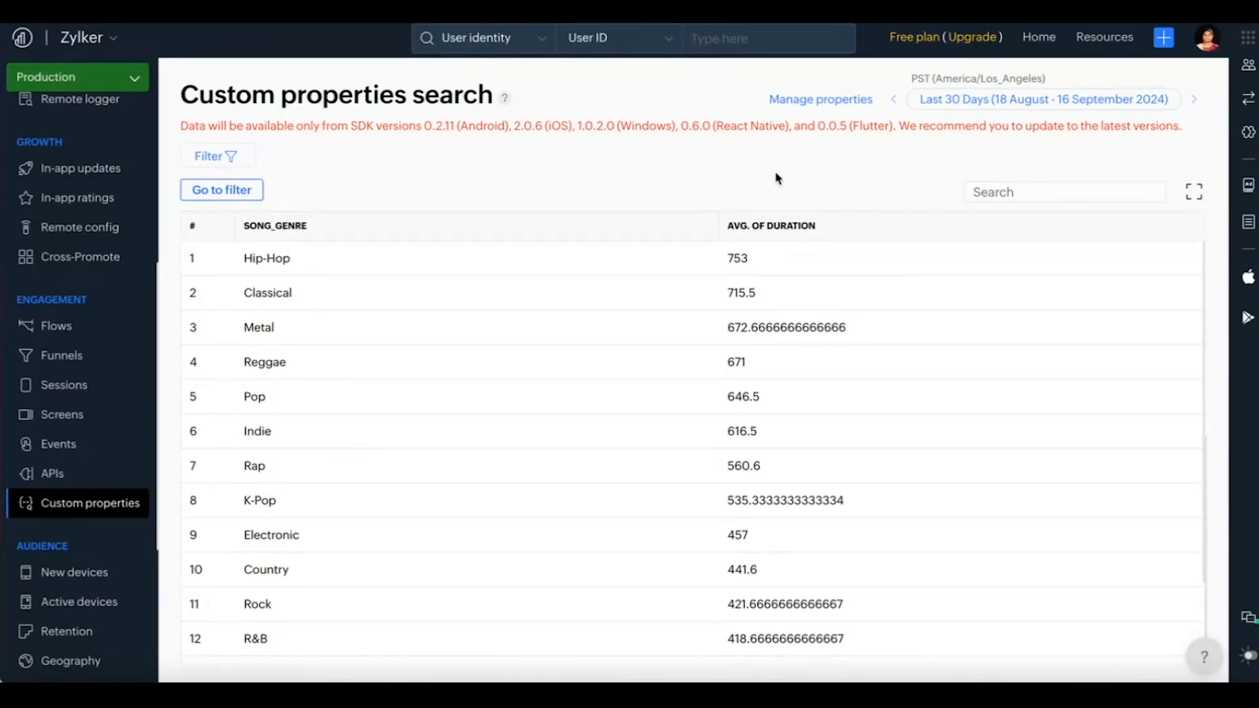
Step: Return to the filter and change the aggregation operation to Count of the Subscribed property
click(257, 194)
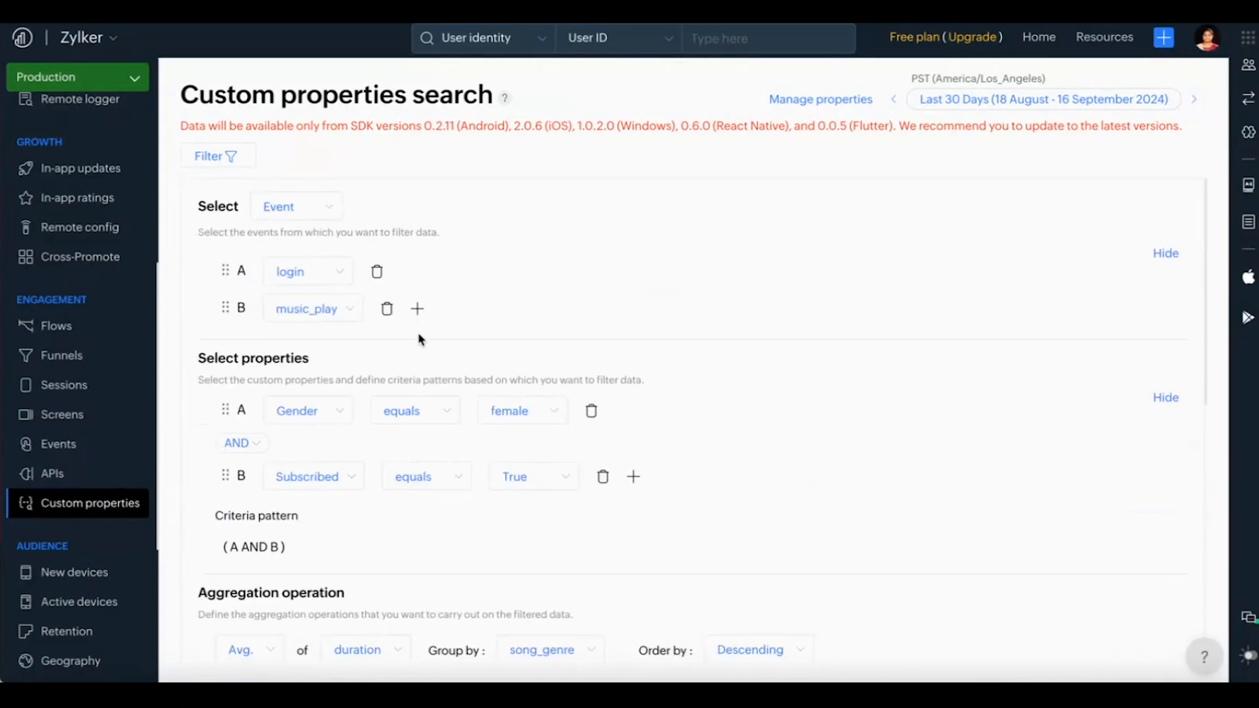
scroll(420, 337, down, 3)
scroll(420, 338, down, 2)
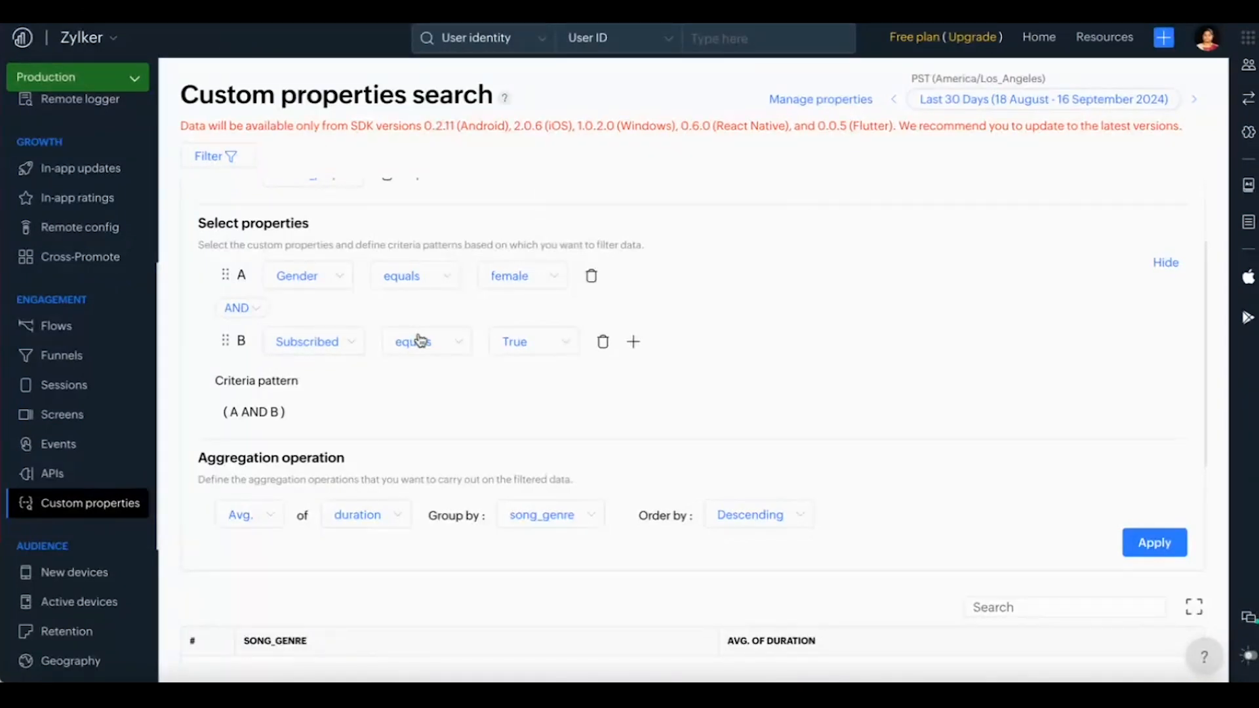
click(264, 520)
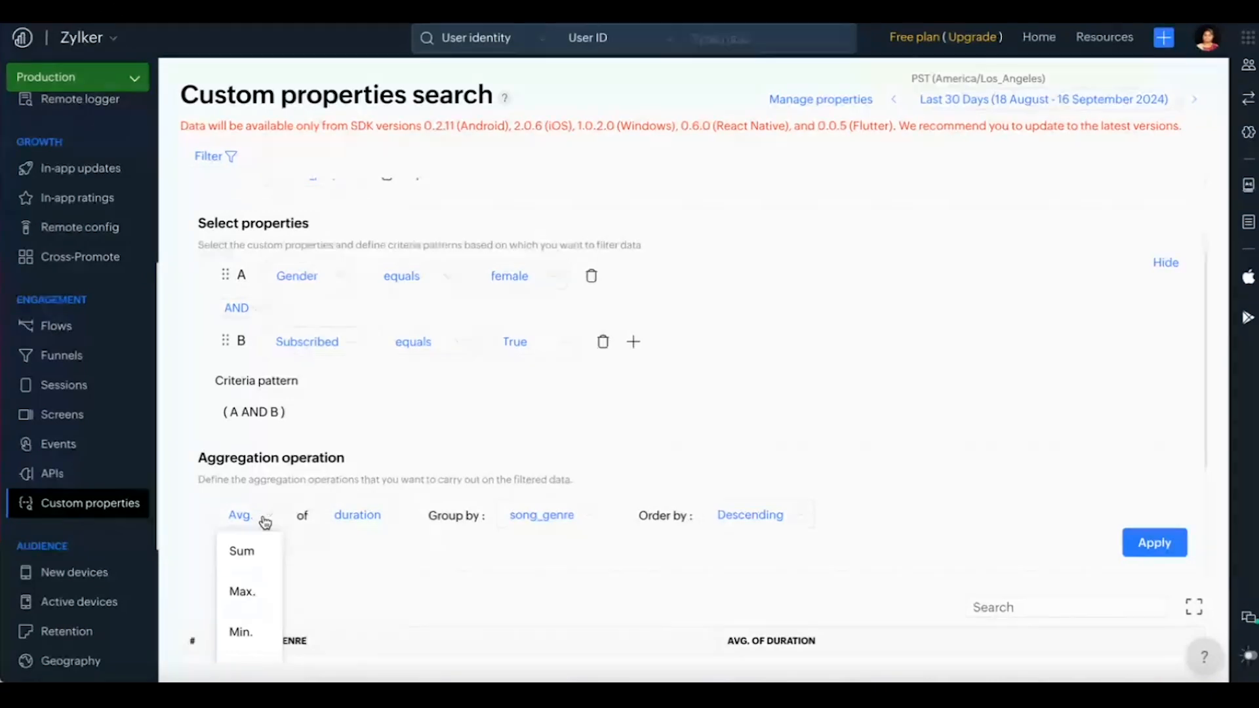
scroll(269, 590, down, 1)
click(249, 646)
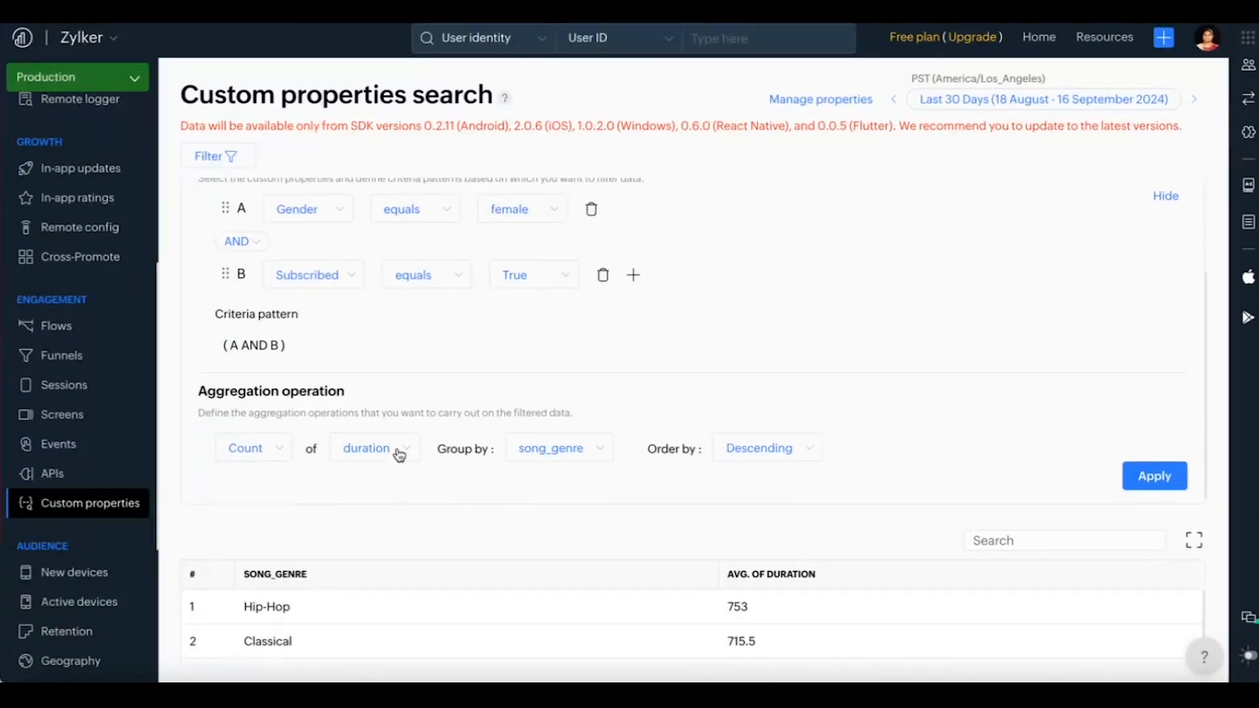
click(400, 454)
text(s)
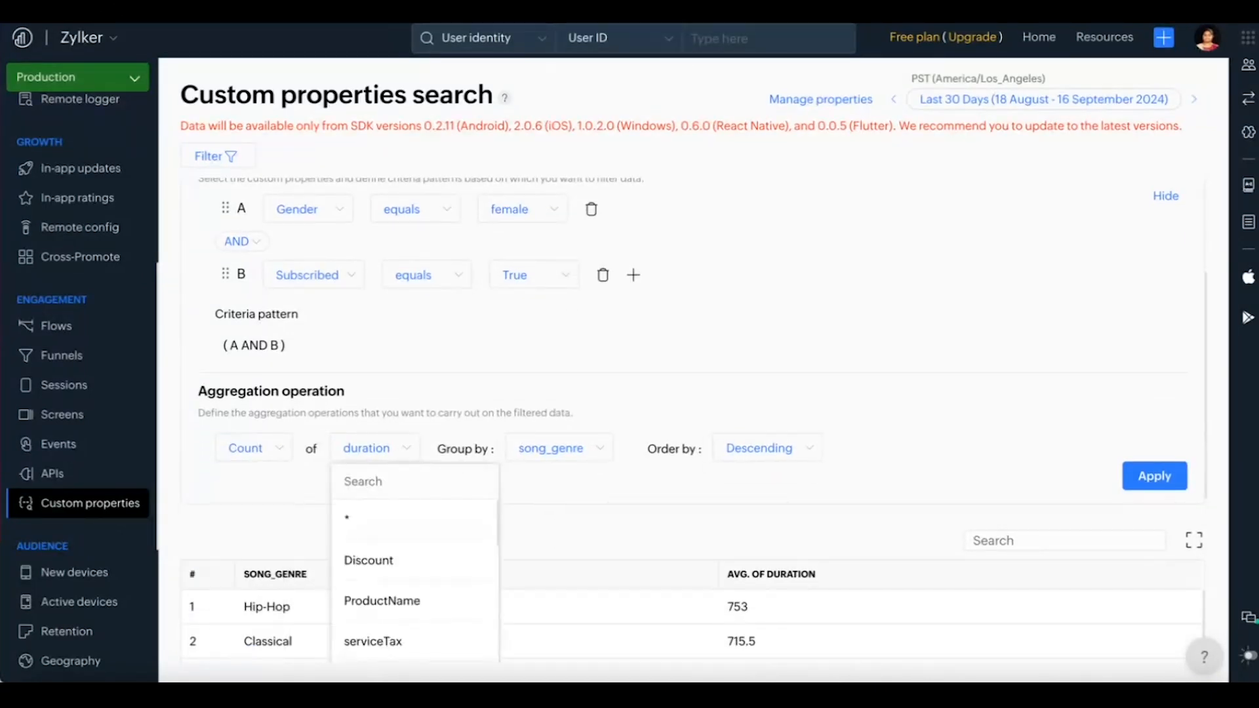
text(ub)
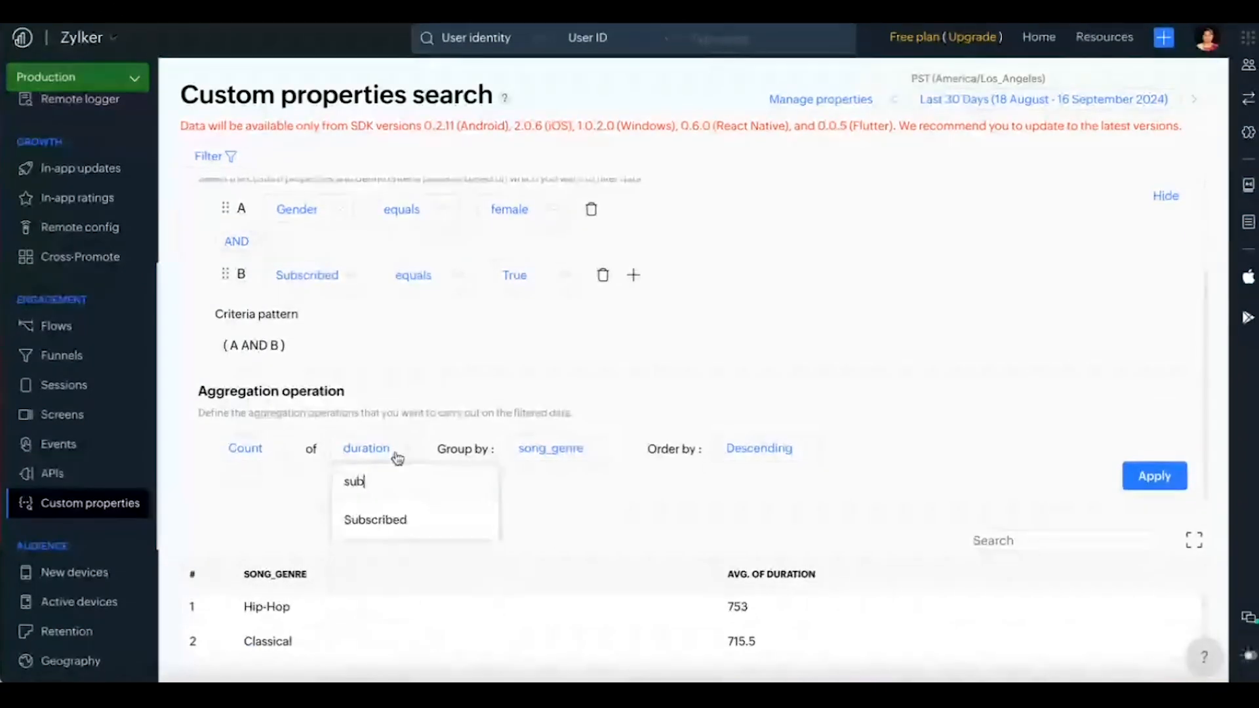
click(394, 524)
Step: Keep song_genre as the grouping property and apply the Count of Subscribed aggregation
click(583, 449)
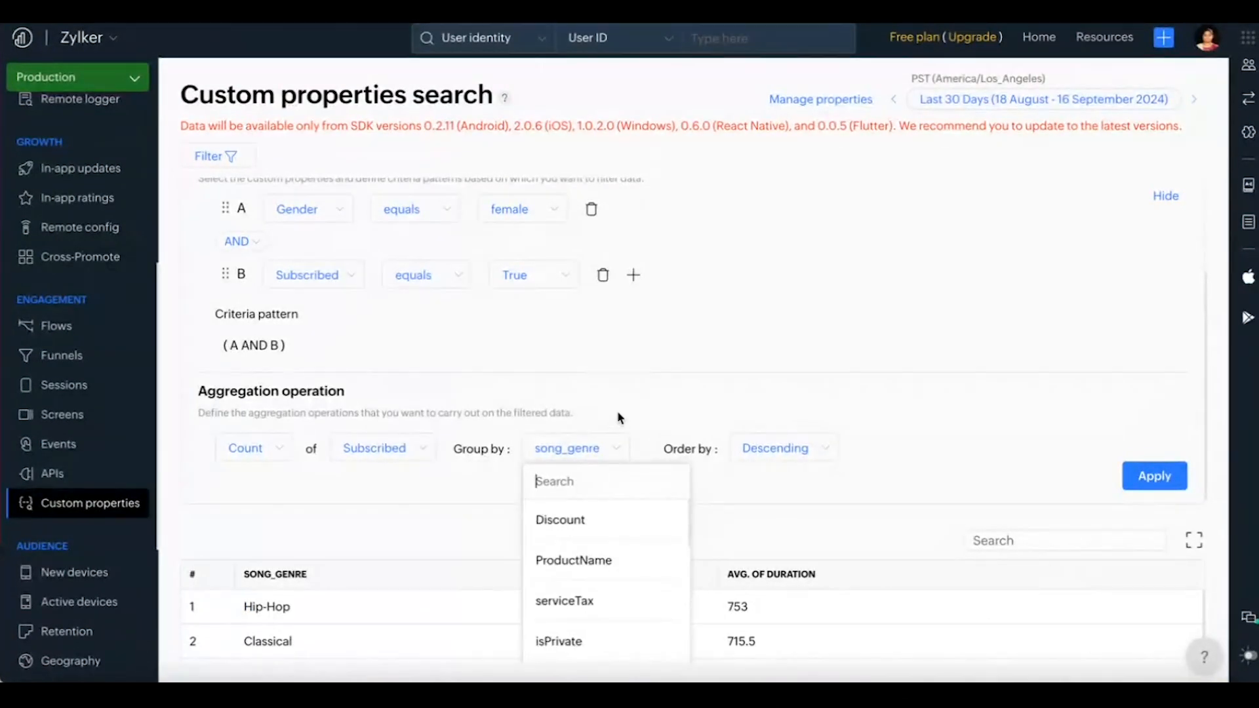
click(928, 458)
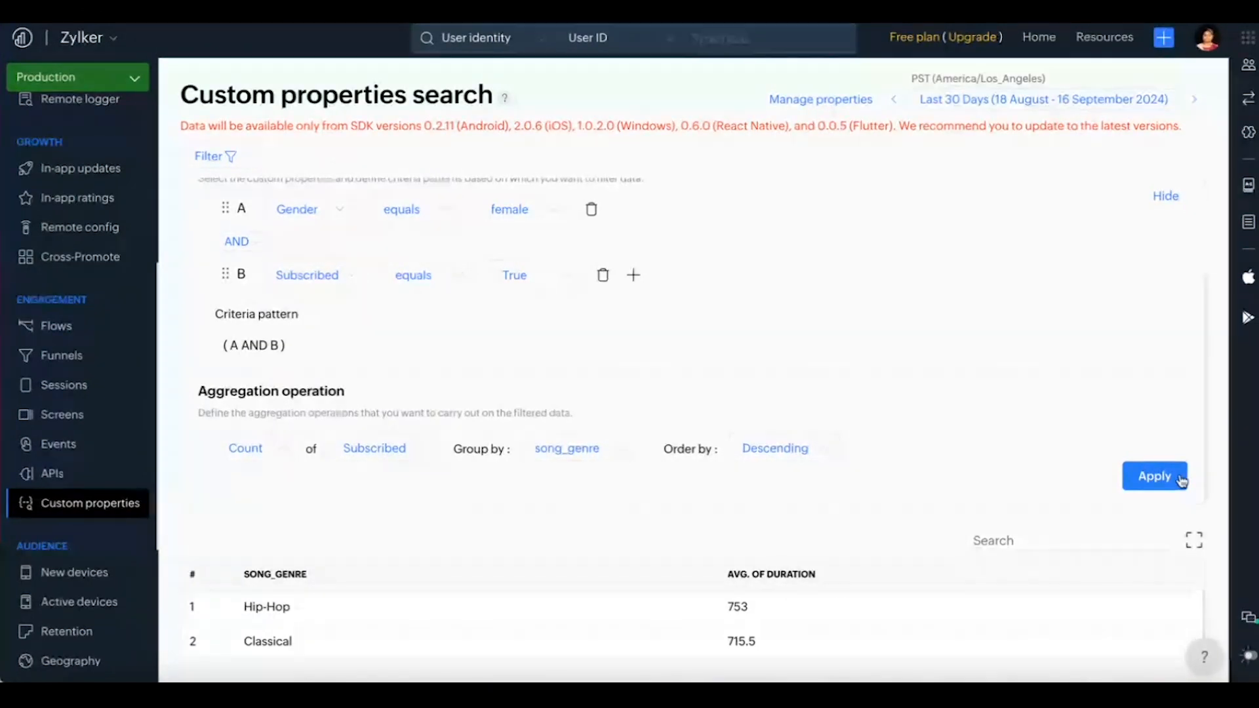
click(1180, 481)
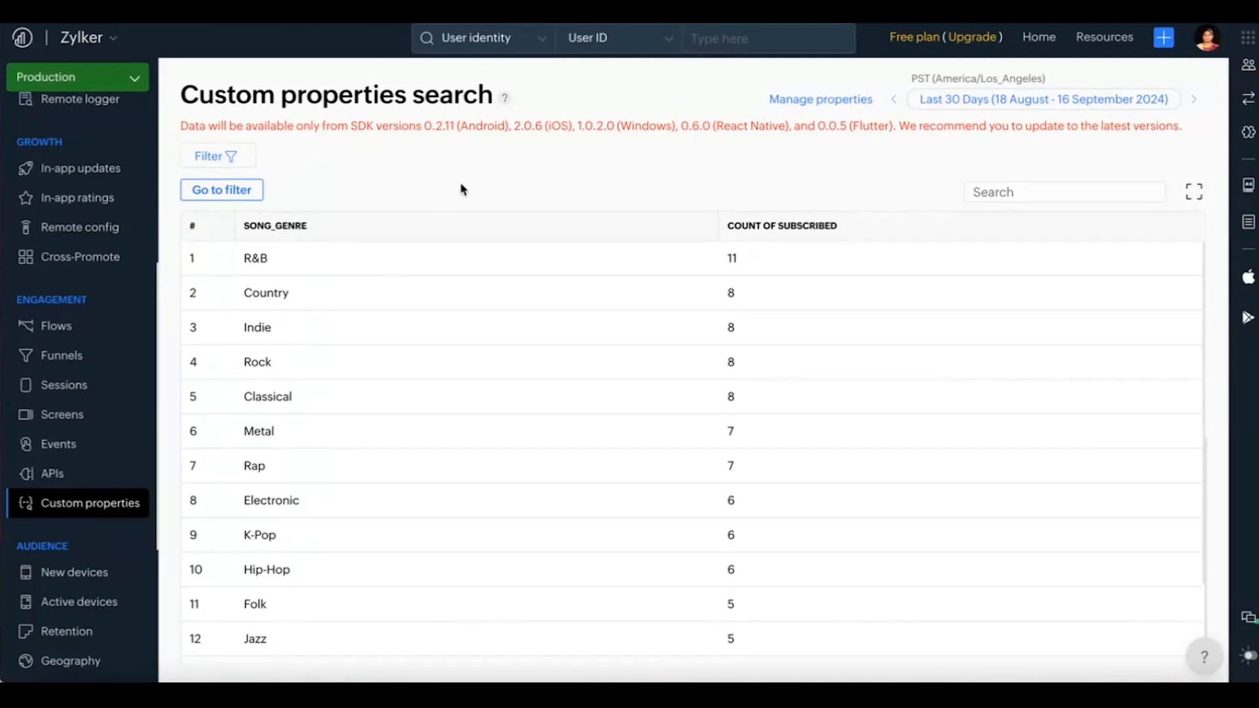
click(233, 194)
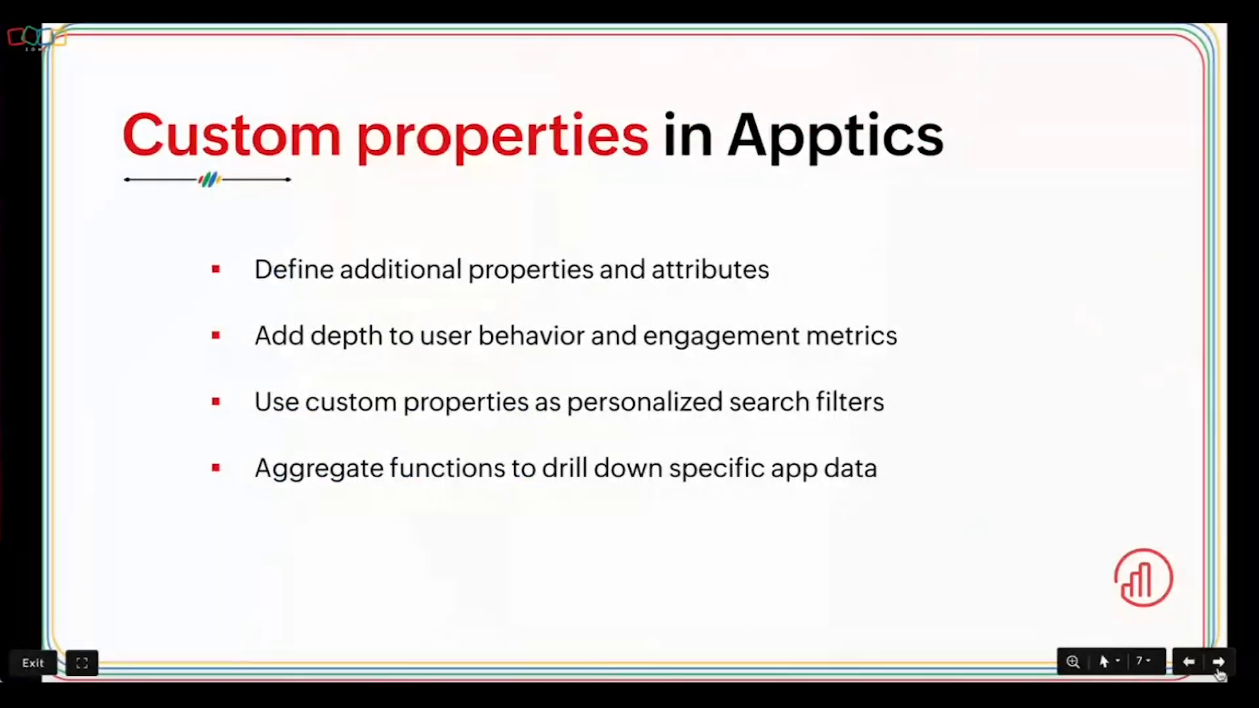
click(1217, 665)
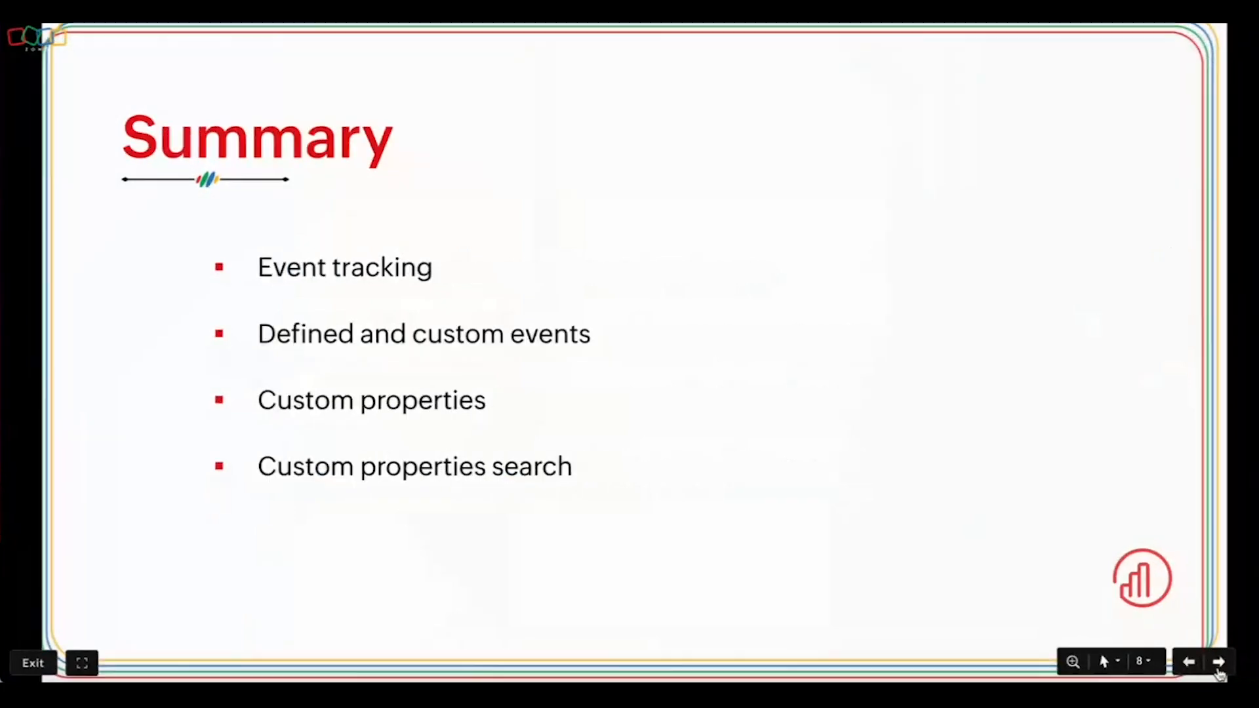